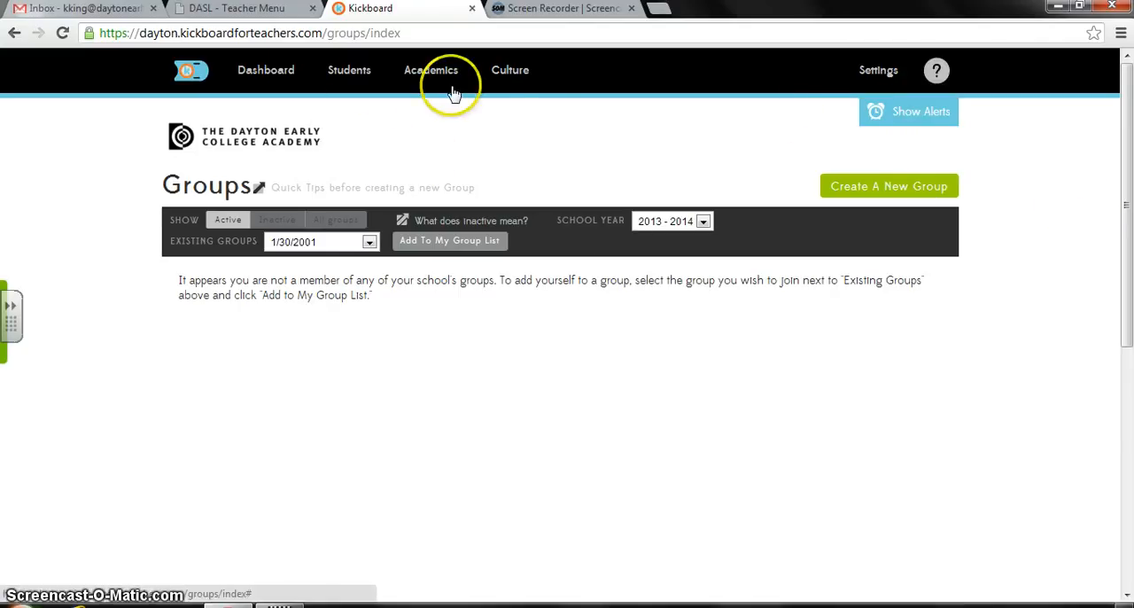
- View the Course Dashboard and try to open the Daily Activity page under Culture
mouse_move(301, 73)
left_click(280, 124)
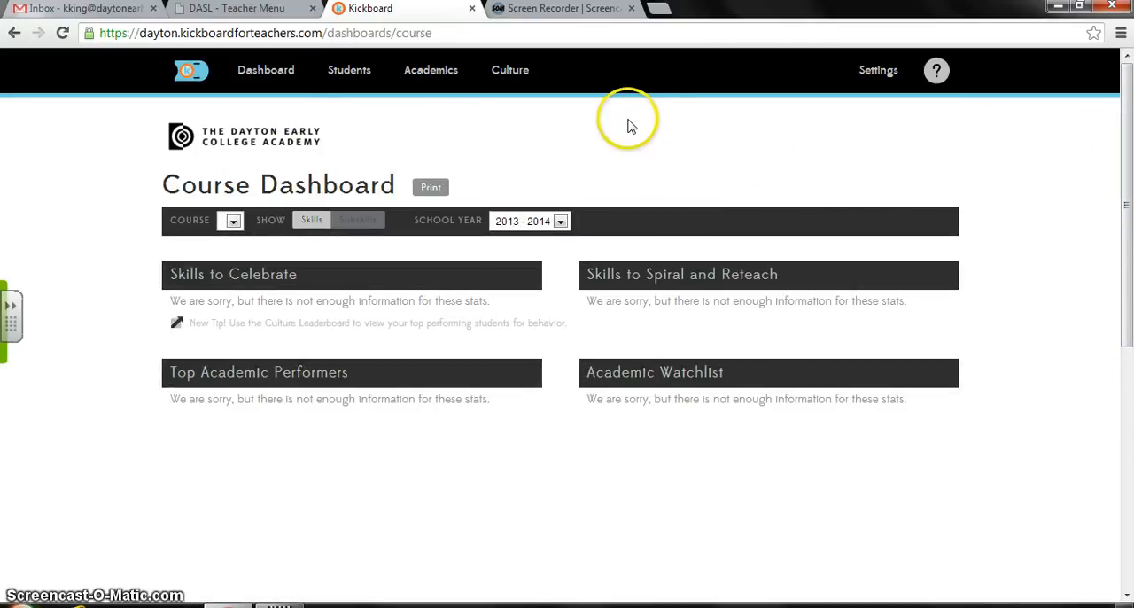
left_click(525, 80)
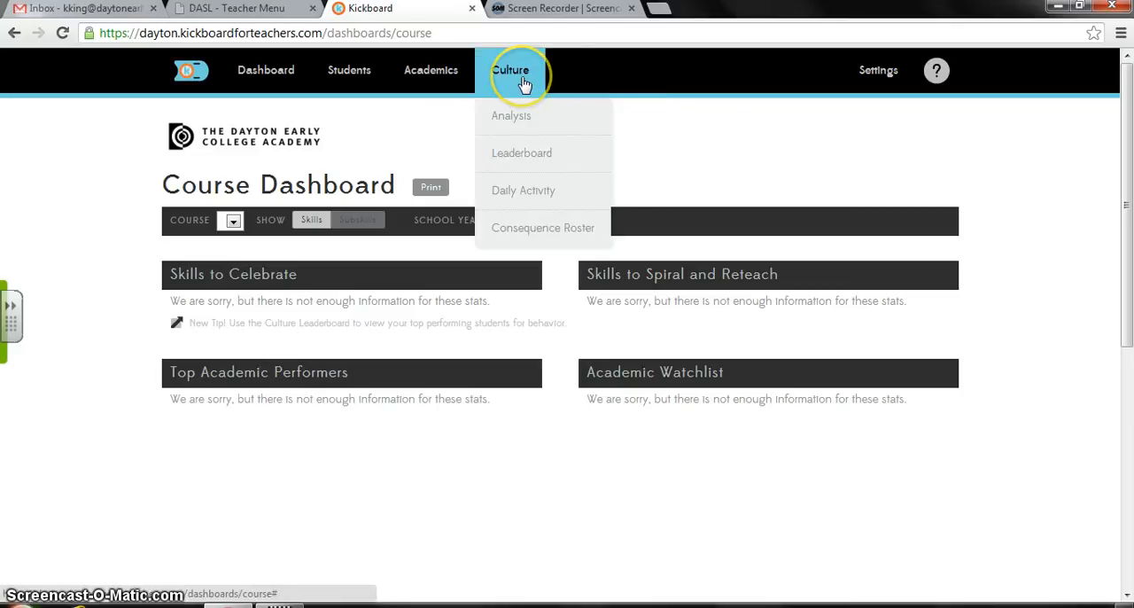
left_click(530, 197)
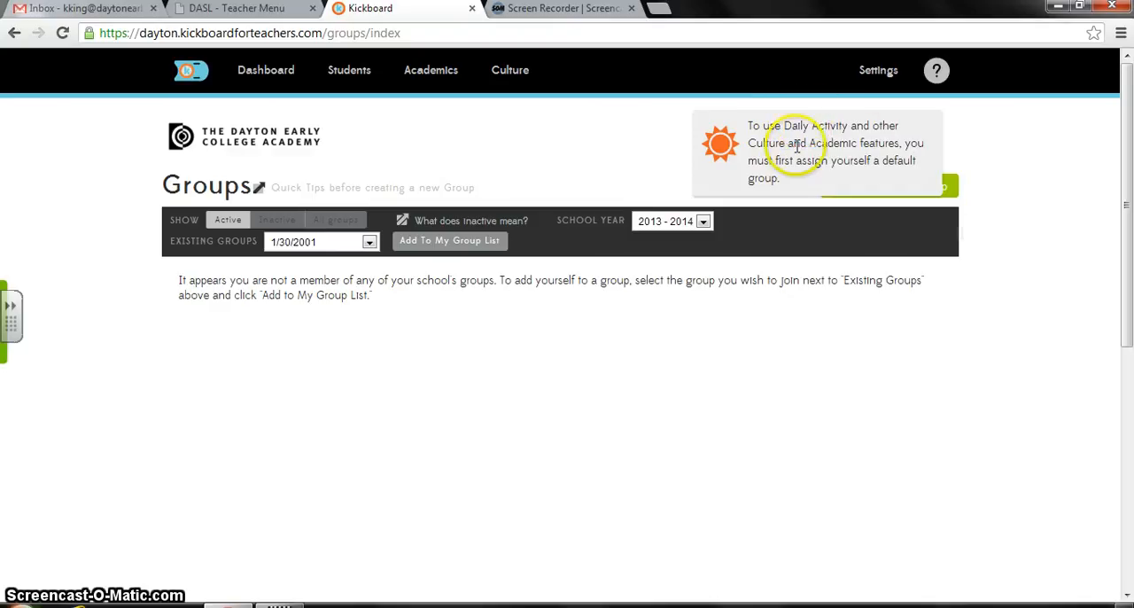
left_click(726, 140)
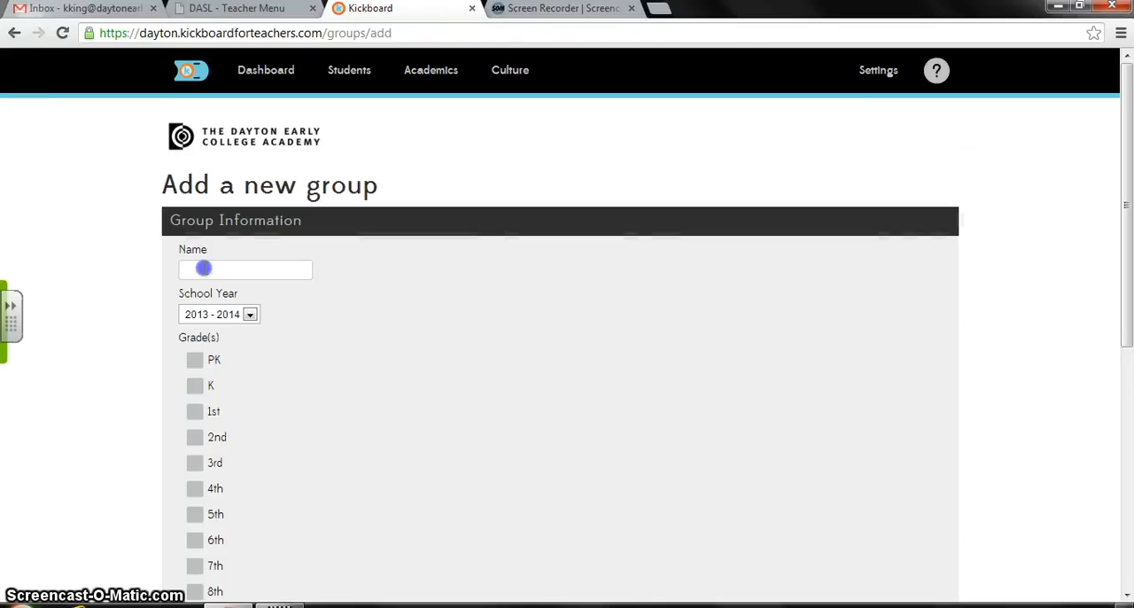
- Create a new group named "1st period" covering the 8th, 9th and 10th grades
left_click(205, 268)
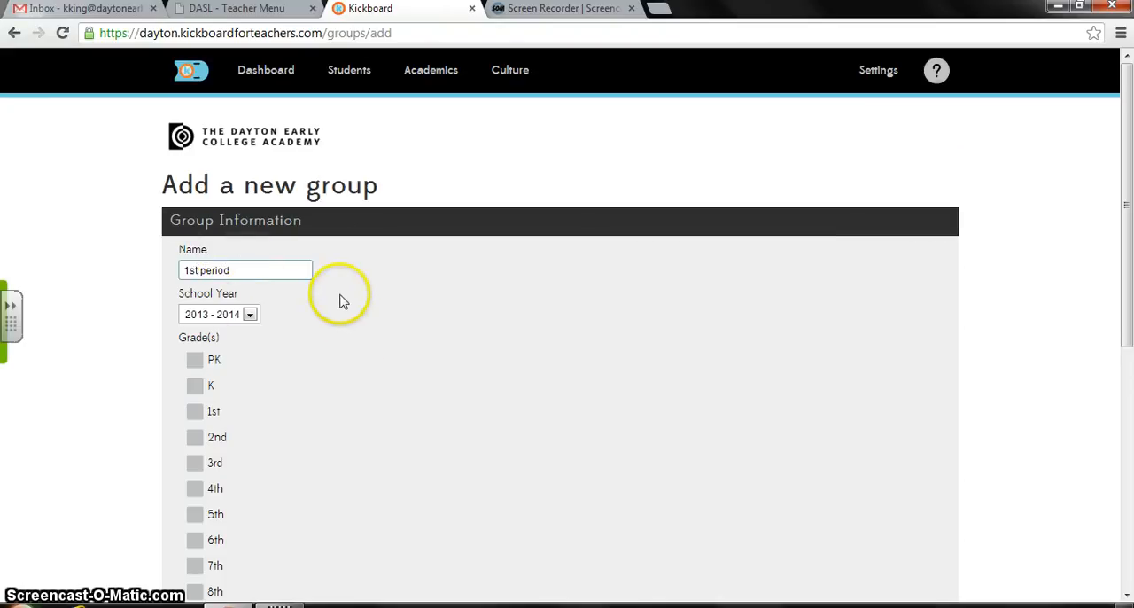
scroll(337, 301, "down", 3)
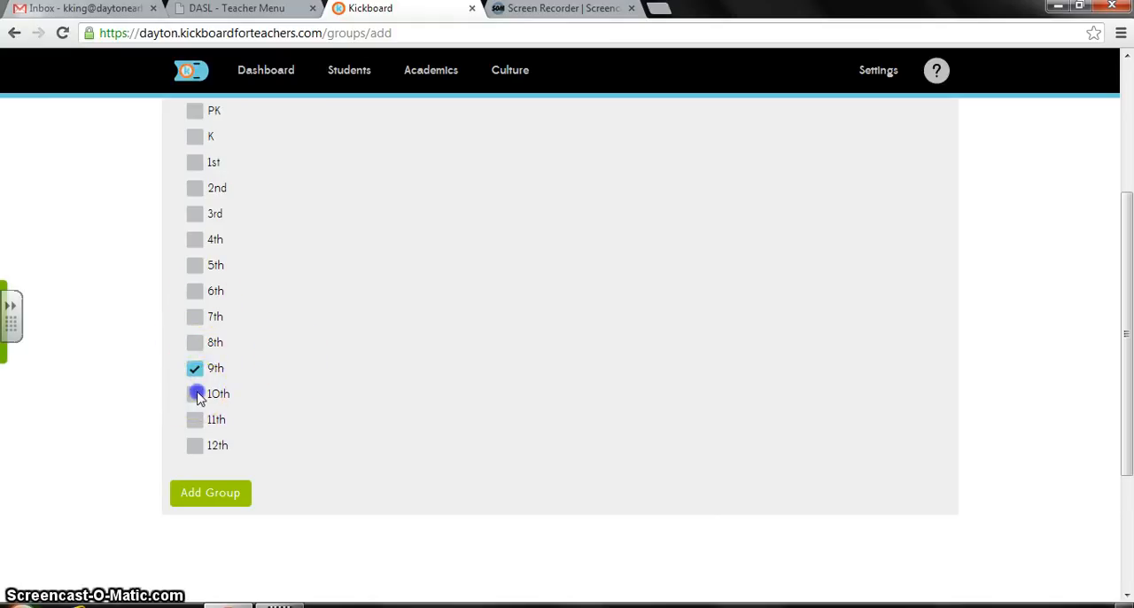
left_click(195, 342)
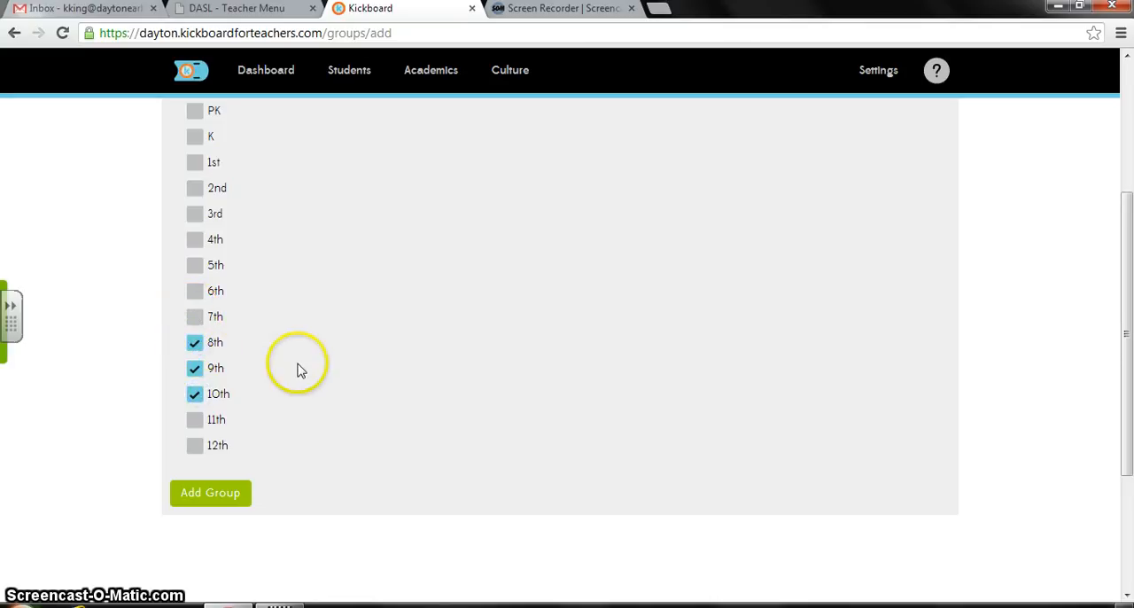
left_click(206, 510)
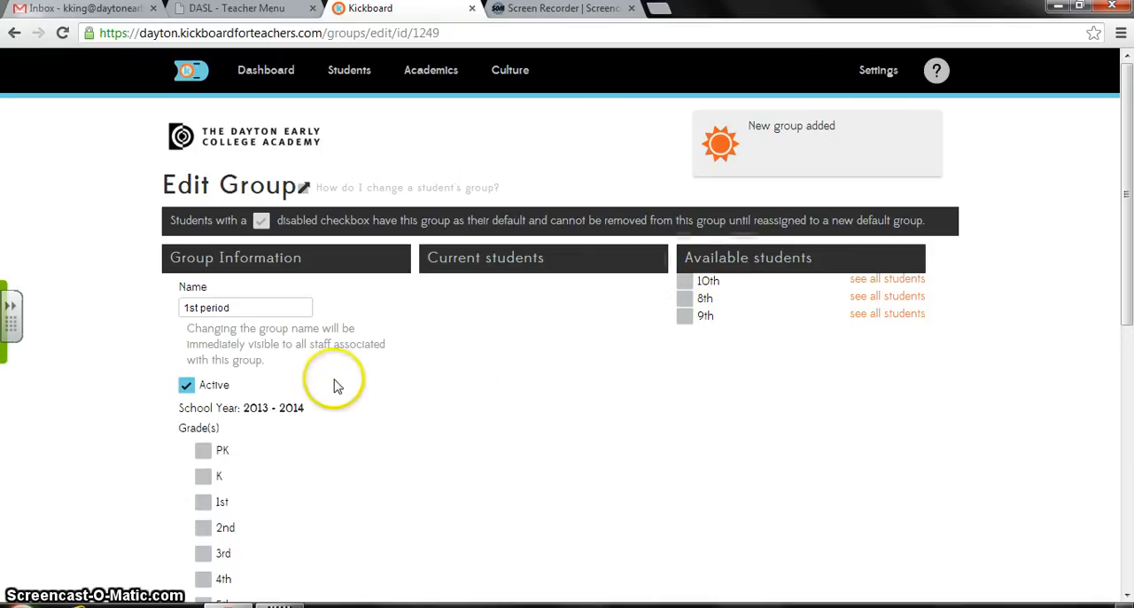
- Add the 11th and 12th grades to the 1st period group and save the update
scroll(683, 317, "down", 5)
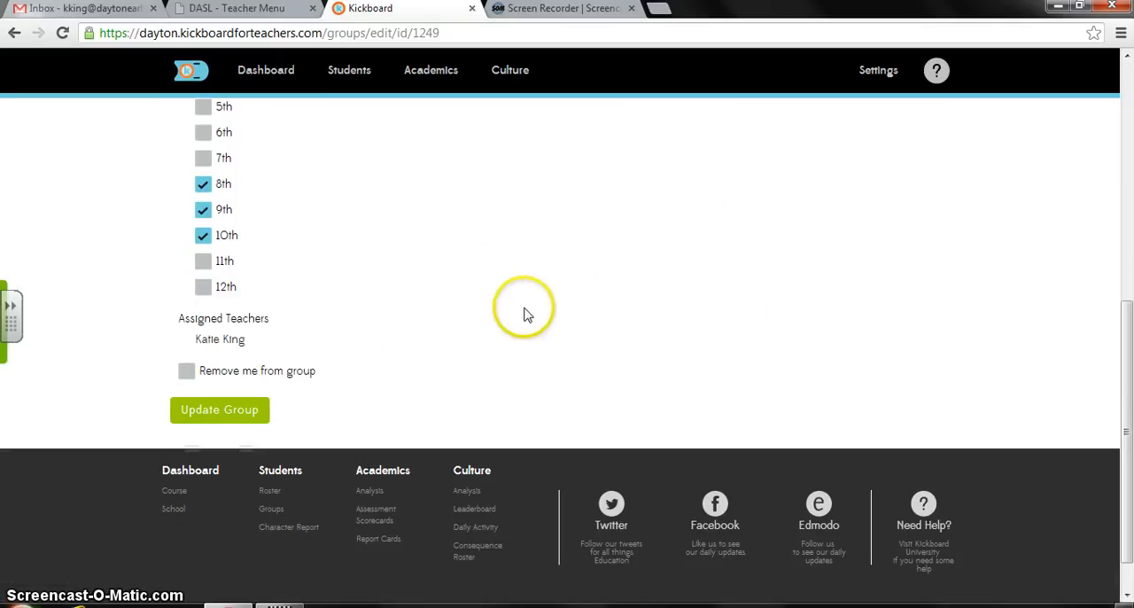
left_click(202, 288)
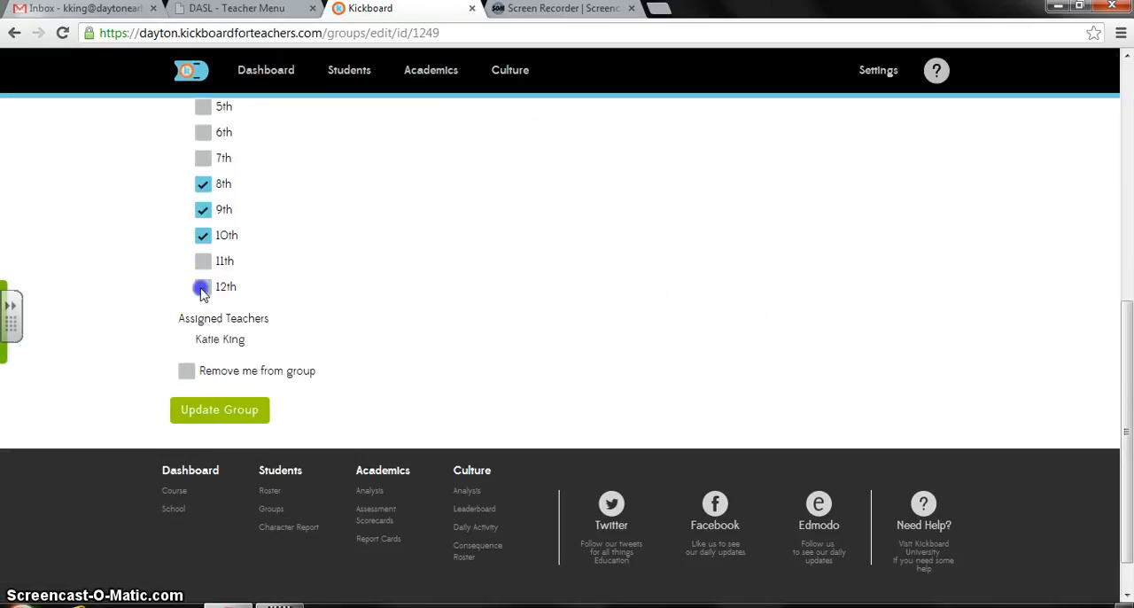
left_click(235, 403)
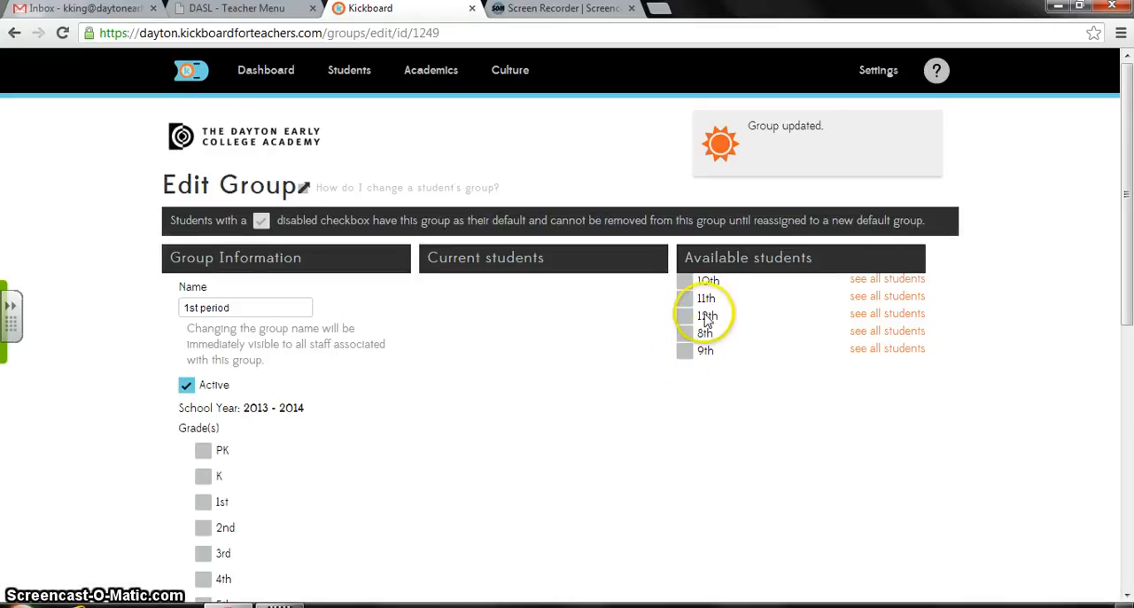
- Mark the first five available 10th-grade students and the first 11th-grade student for the 1st period group
left_click(873, 280)
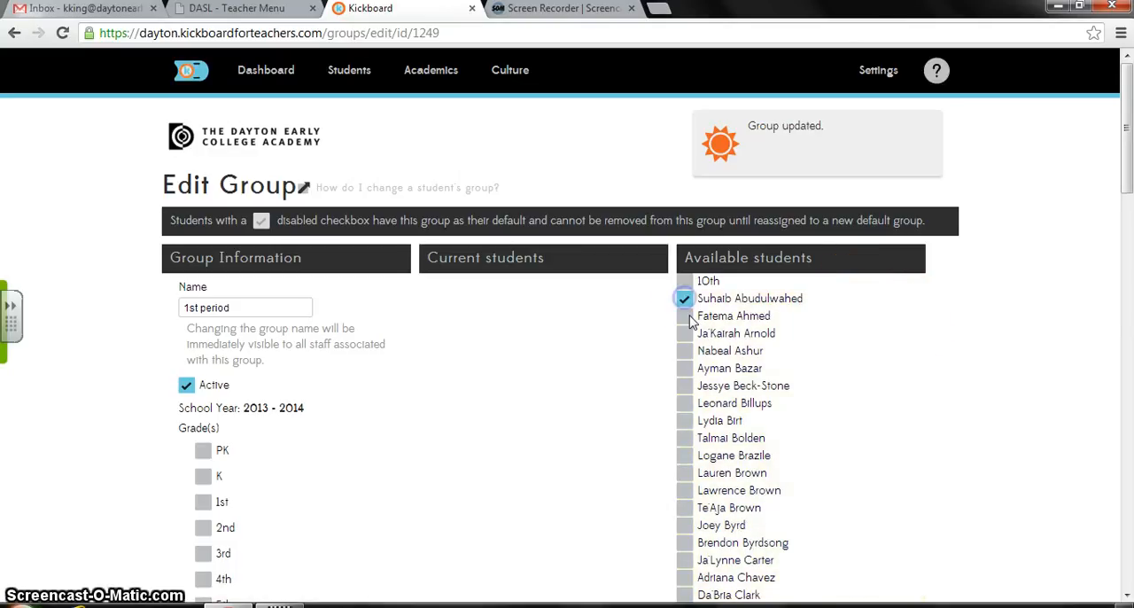
left_click(686, 353)
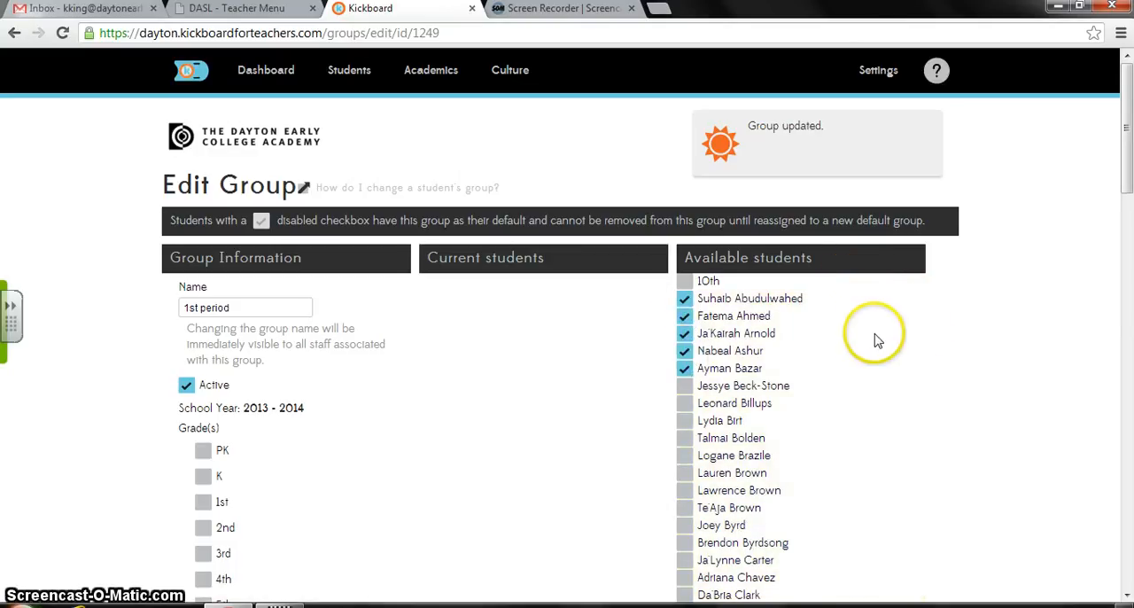
scroll(877, 337, "down", 15)
scroll(882, 337, "down", 5)
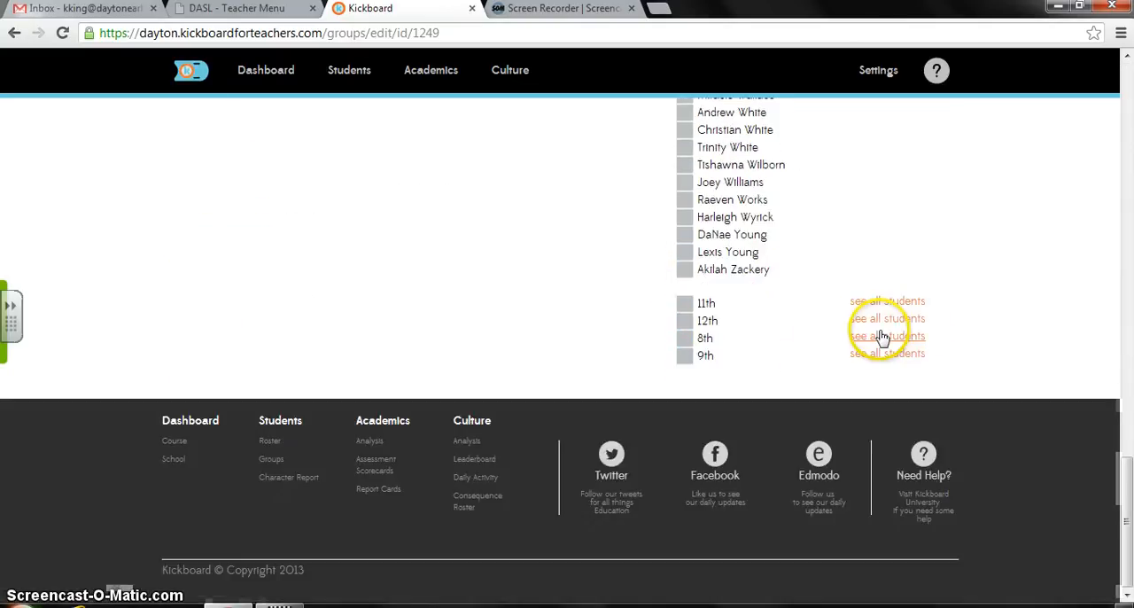
left_click(875, 304)
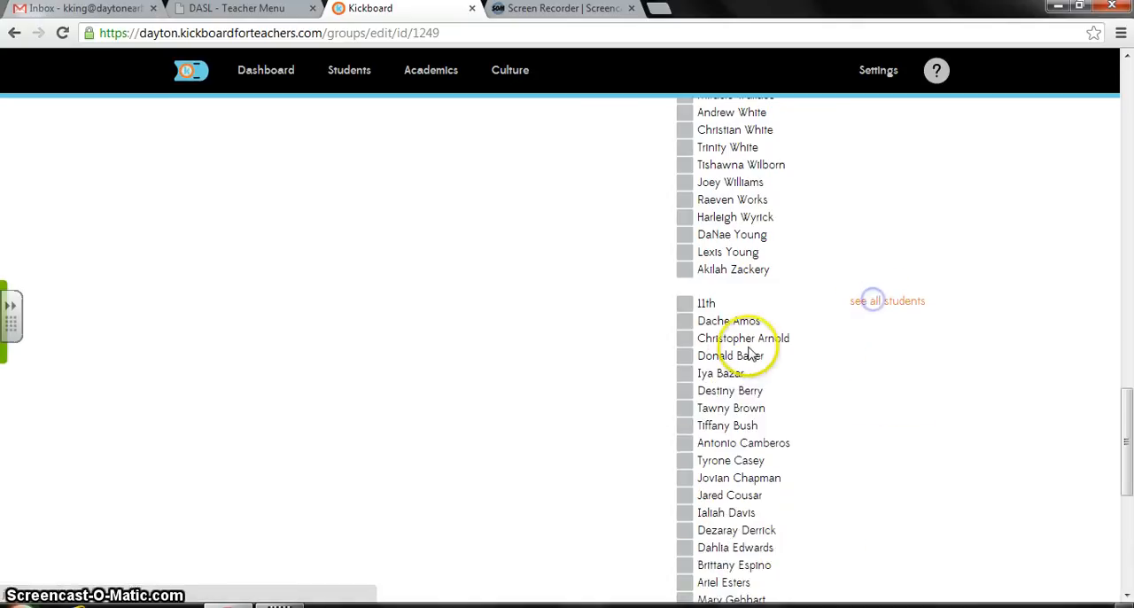
left_click(685, 321)
- Mark the fourth and sixth available 8th-grade students and the first 12th-grade student for the group
scroll(859, 337, "down", 10)
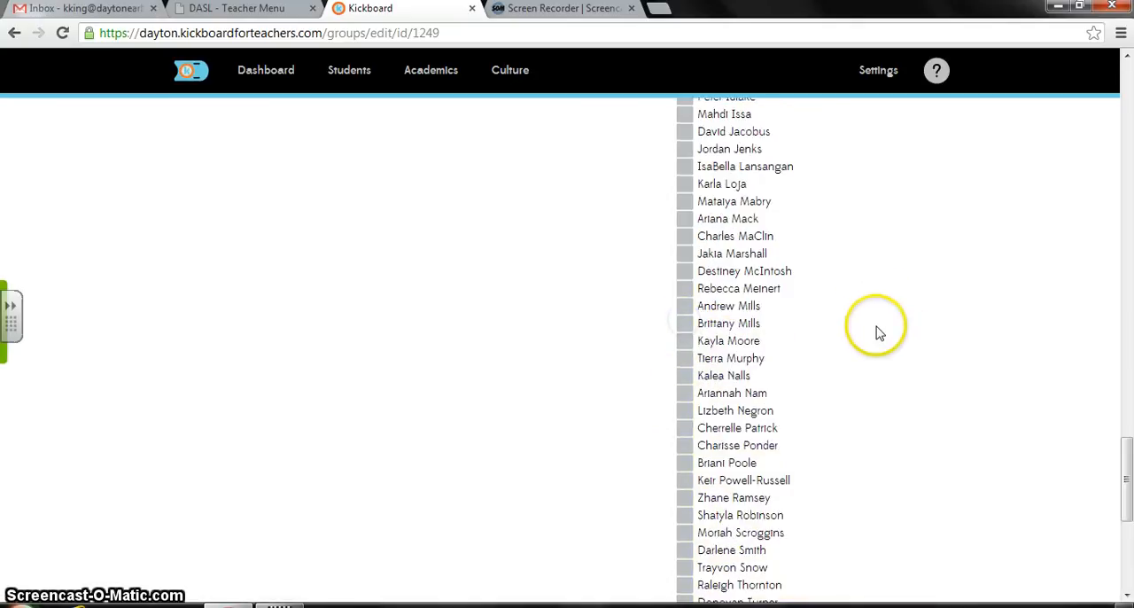
left_click(872, 337)
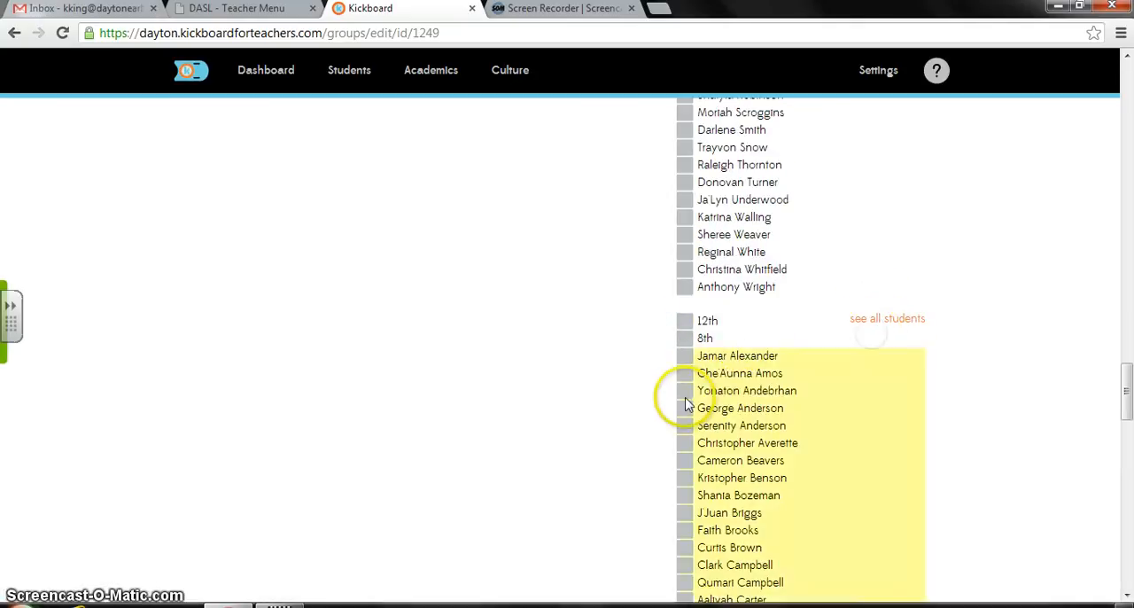
left_click(679, 447)
left_click(863, 322)
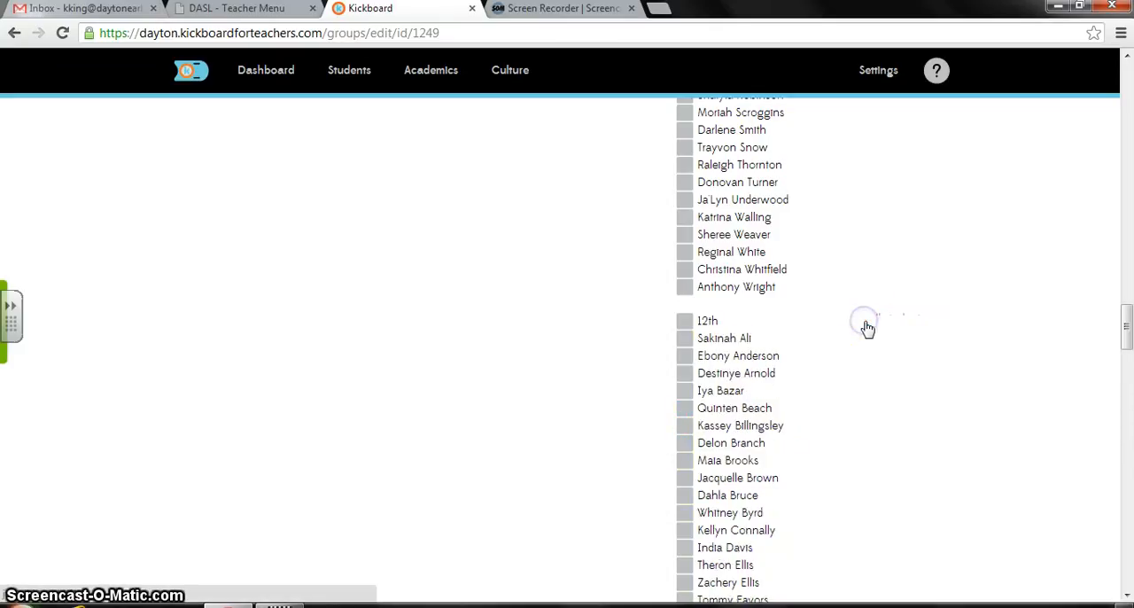
left_click(686, 339)
- Update the 1st period group so that the marked students are added to it
scroll(800, 342, "down", 15)
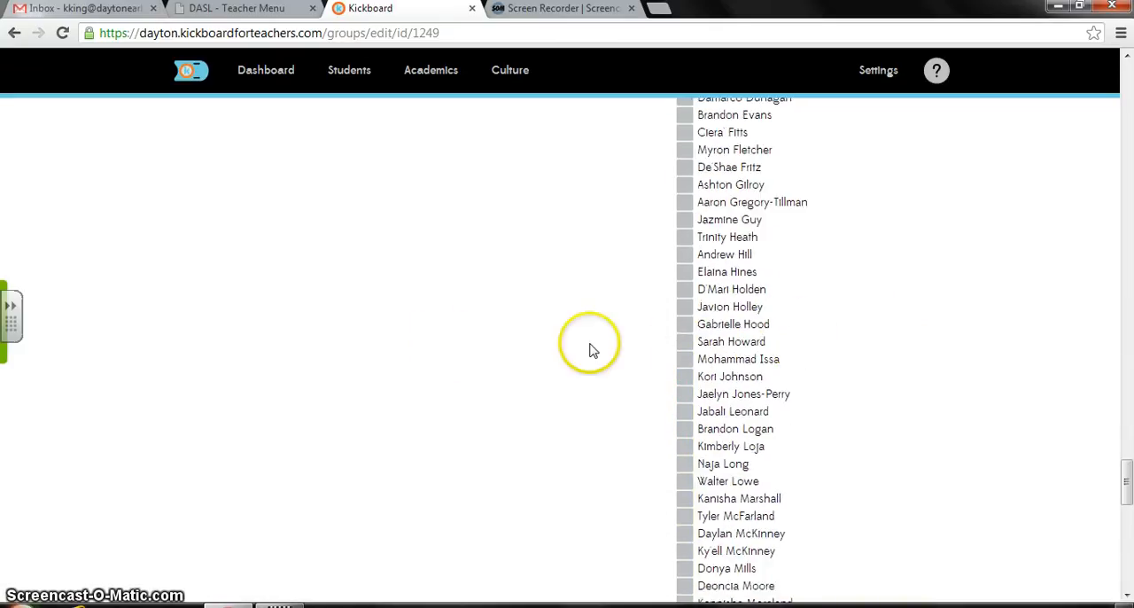
scroll(399, 335, "down", 6)
scroll(425, 319, "up", 20)
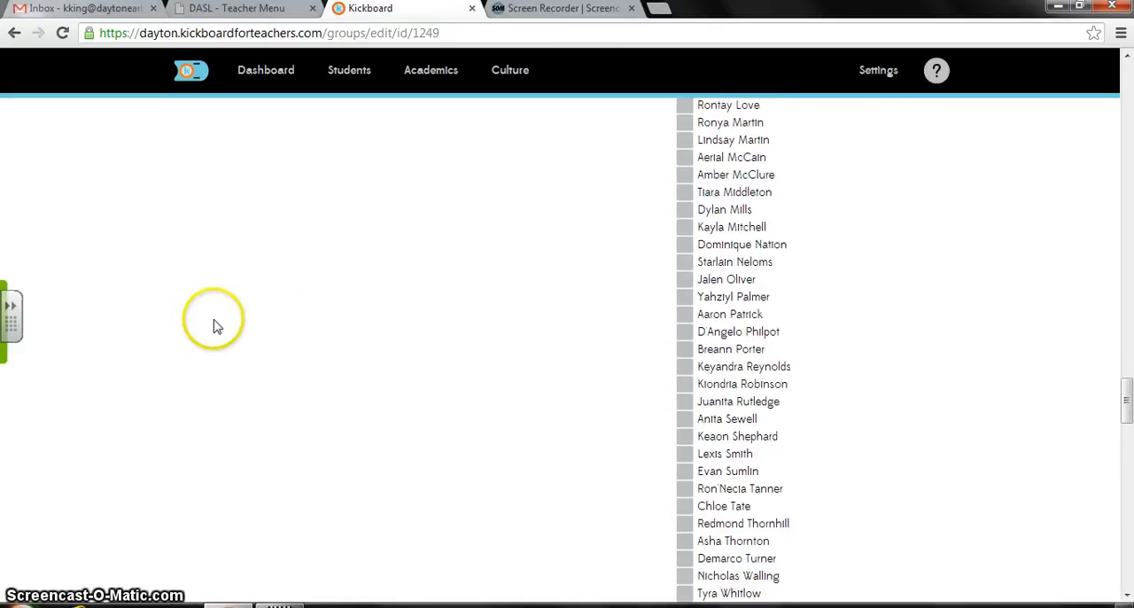
scroll(185, 322, "up", 20)
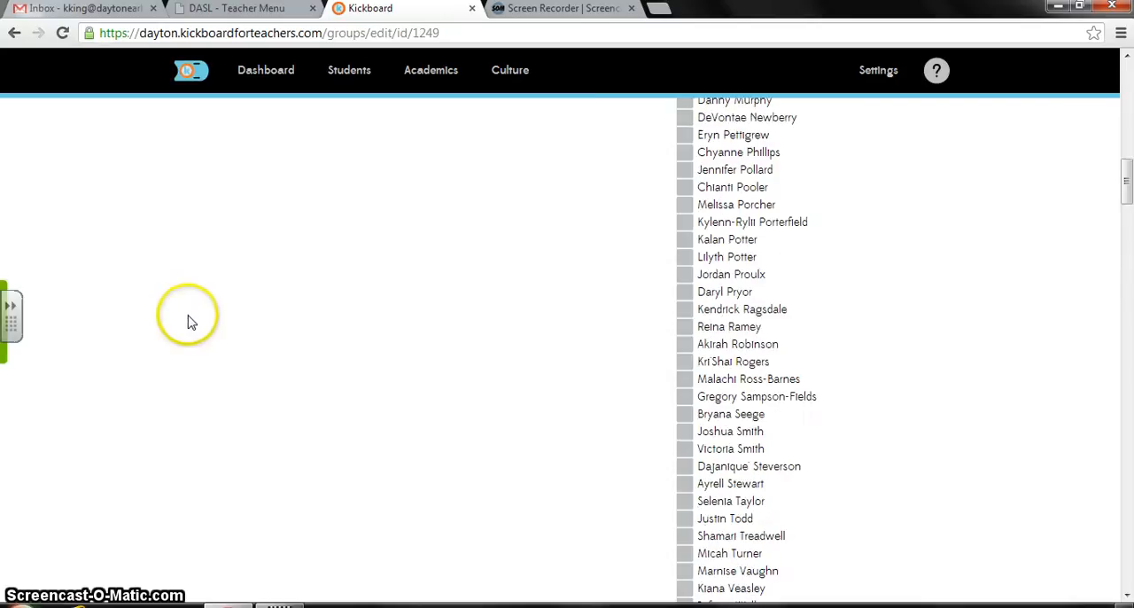
scroll(186, 315, "up", 3)
scroll(190, 319, "down", 4)
scroll(184, 324, "up", 2)
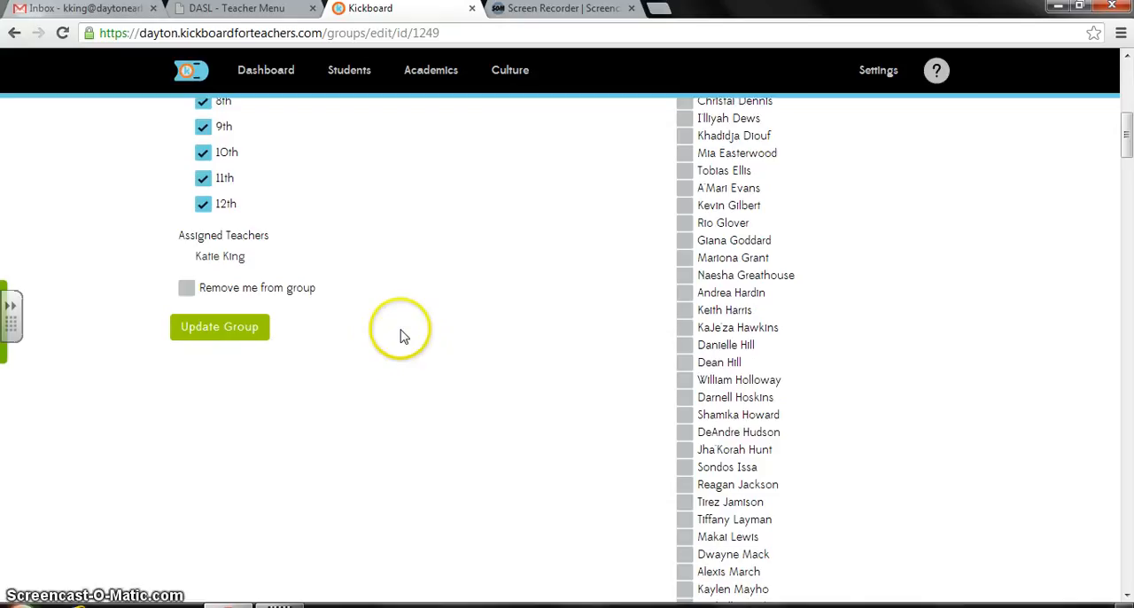
left_click(237, 330)
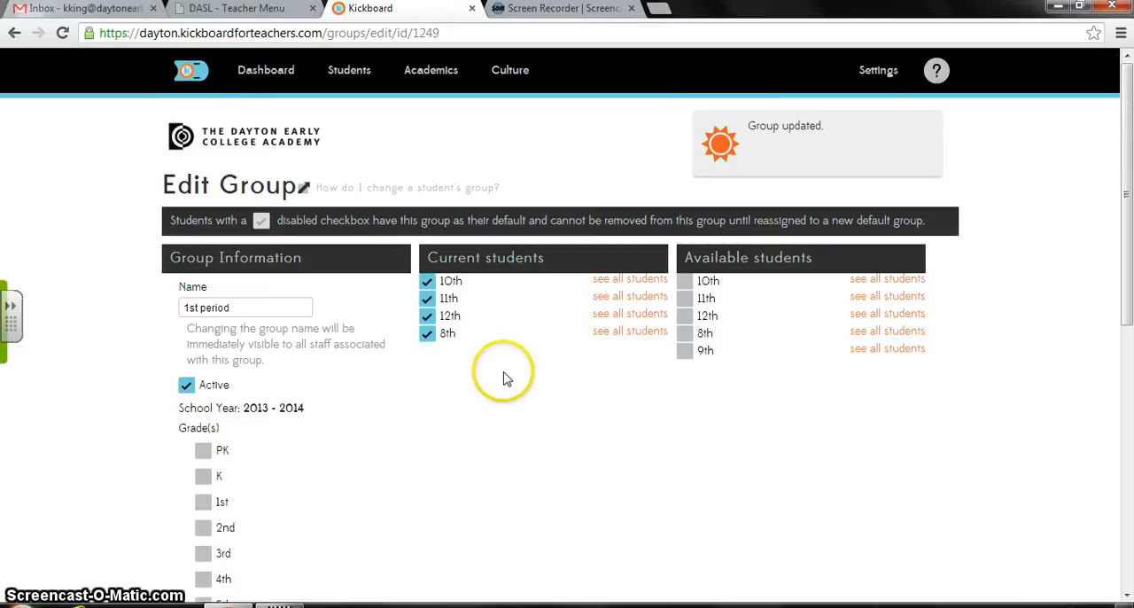
- Open the Daily Activity page under Culture, dismissing its welcome tour, and choose the 1st period group
mouse_move(517, 81)
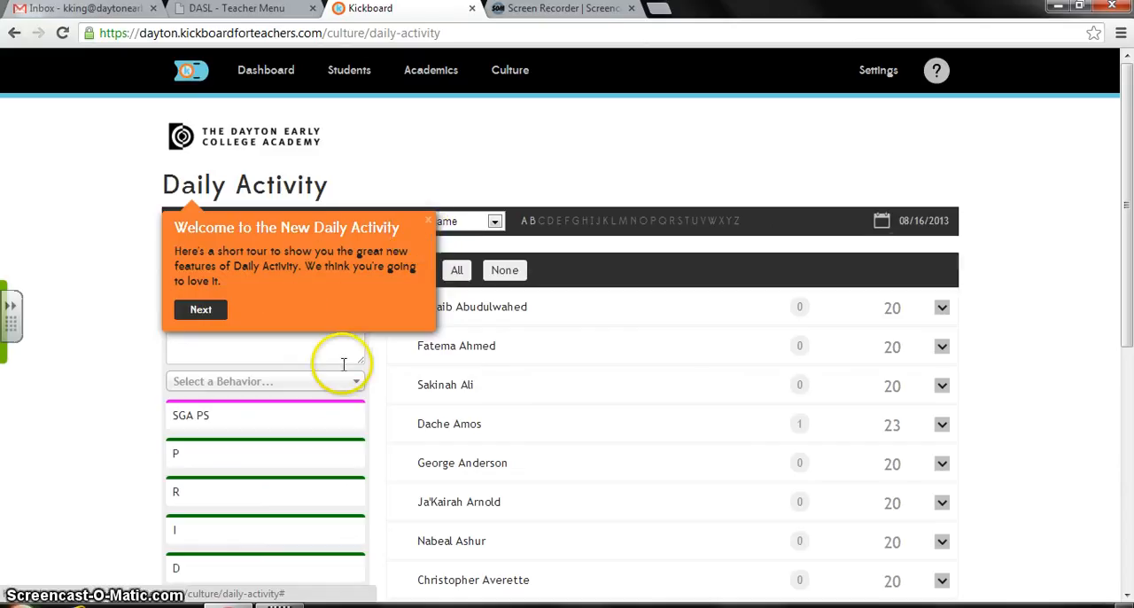
left_click(430, 220)
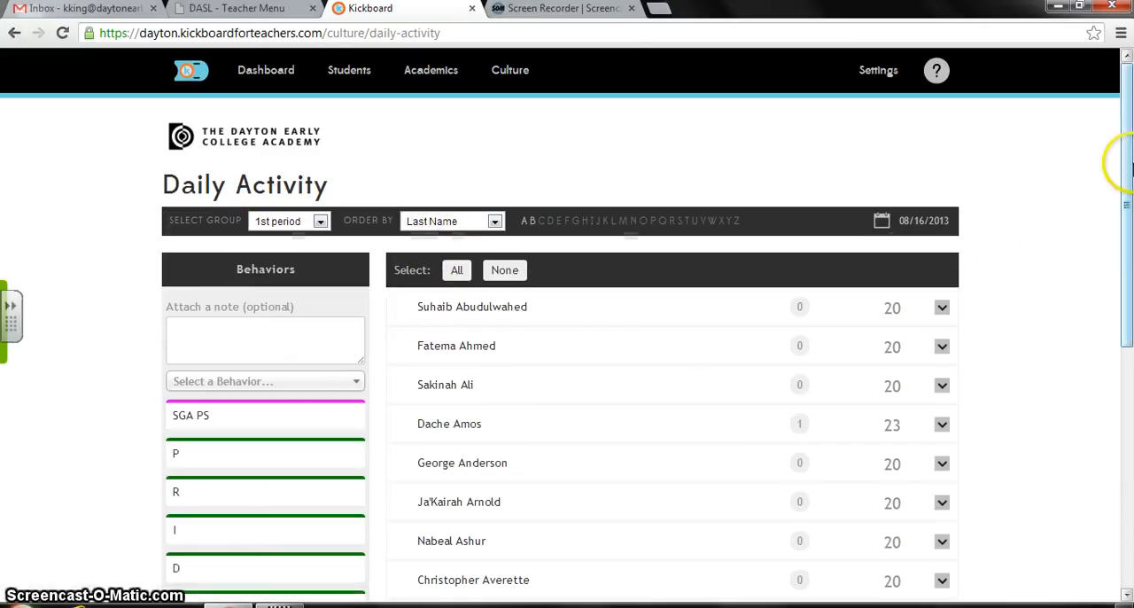
left_click_drag(1127, 161, 1128, 181)
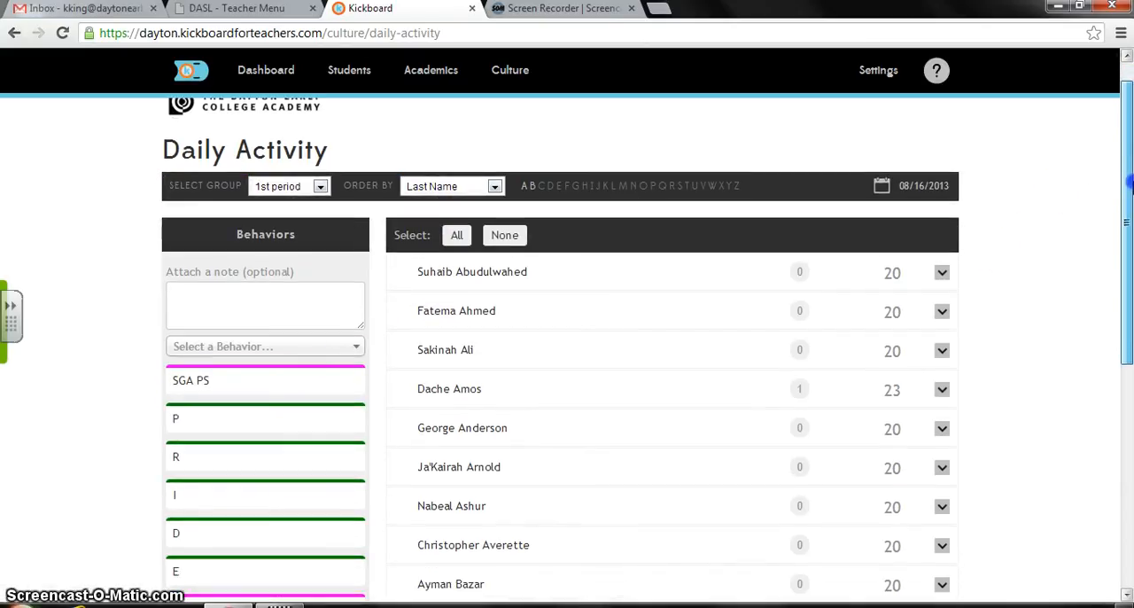
left_click(320, 188)
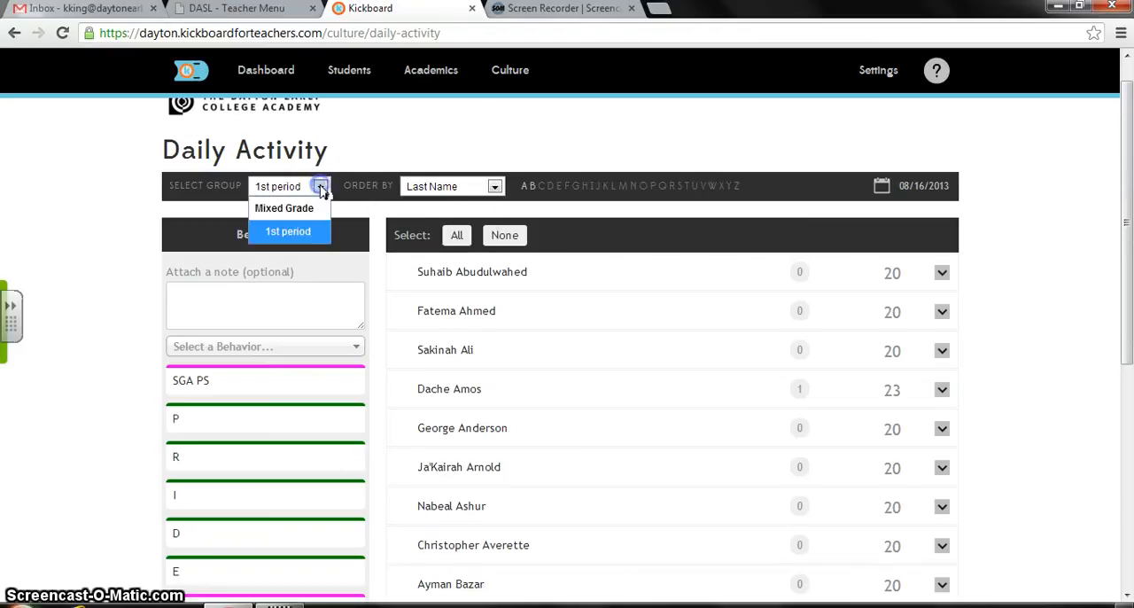
left_click(289, 232)
- Select the fourth student in the 1st period Daily Activity list
left_click_drag(1130, 156, 1129, 205)
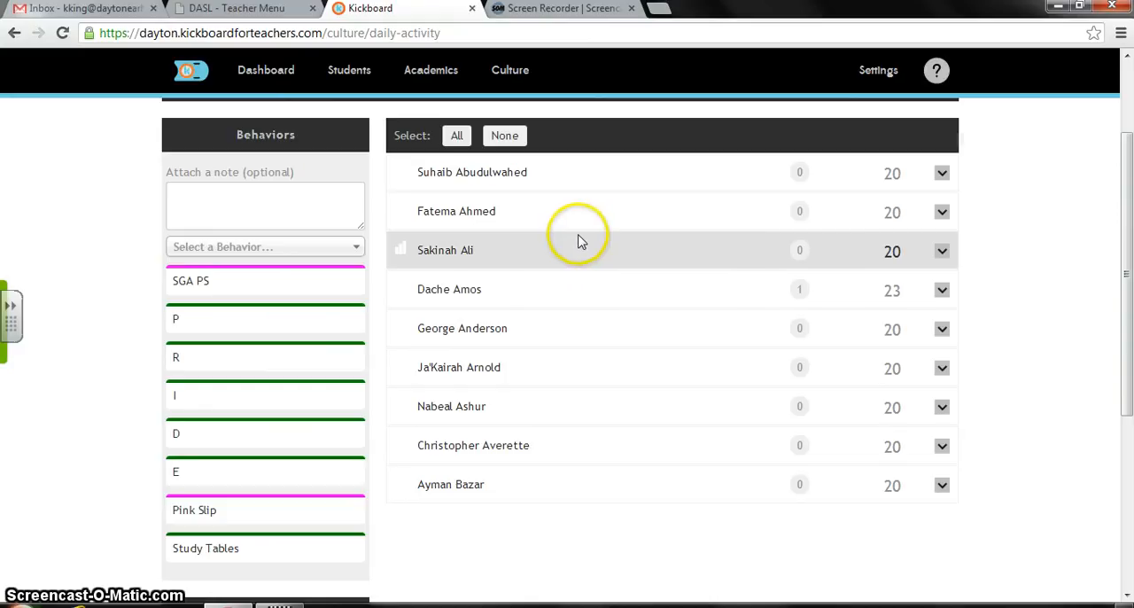
mouse_move(1132, 213)
left_mouse_down()
mouse_move(1131, 241)
mouse_move(1132, 217)
left_mouse_up()
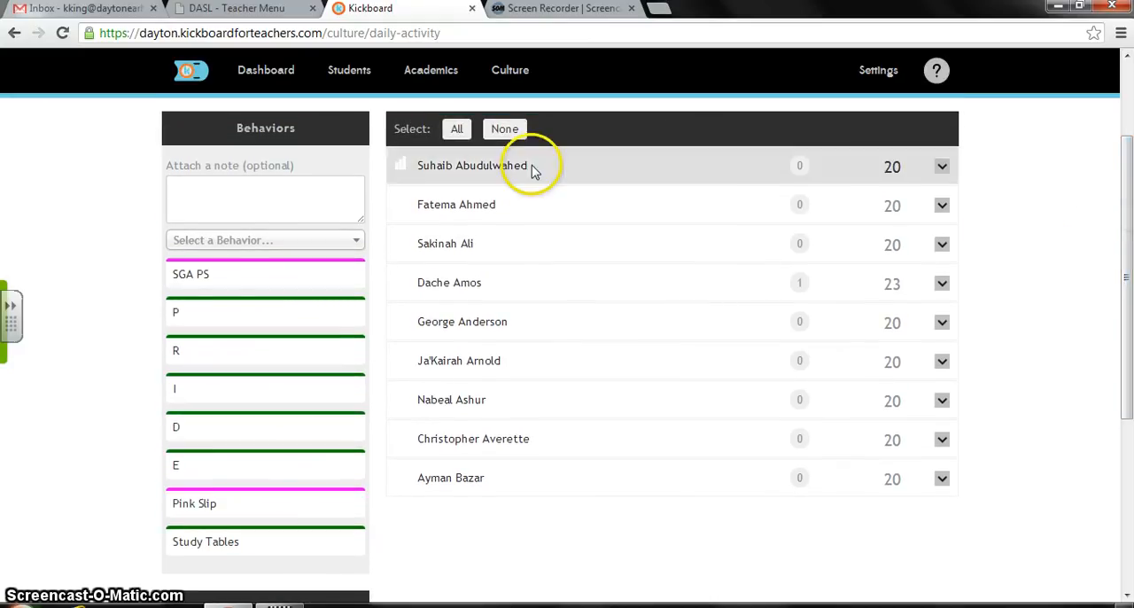
left_click(517, 296)
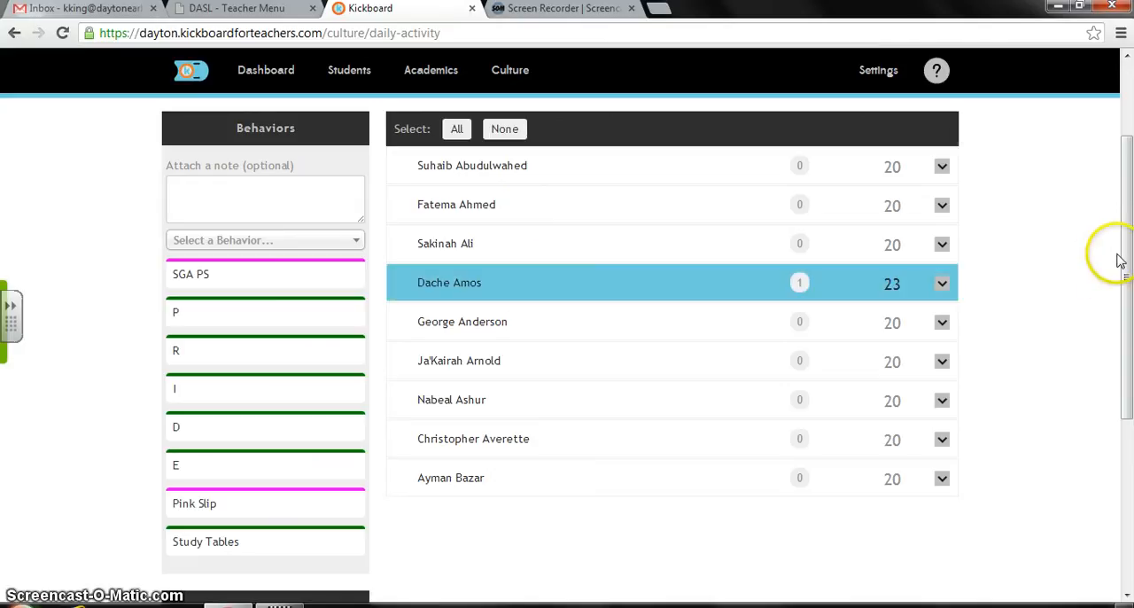
- Search the behavior list for "pencil" and clear the search text
left_click_drag(1121, 253, 1111, 278)
left_click(355, 211)
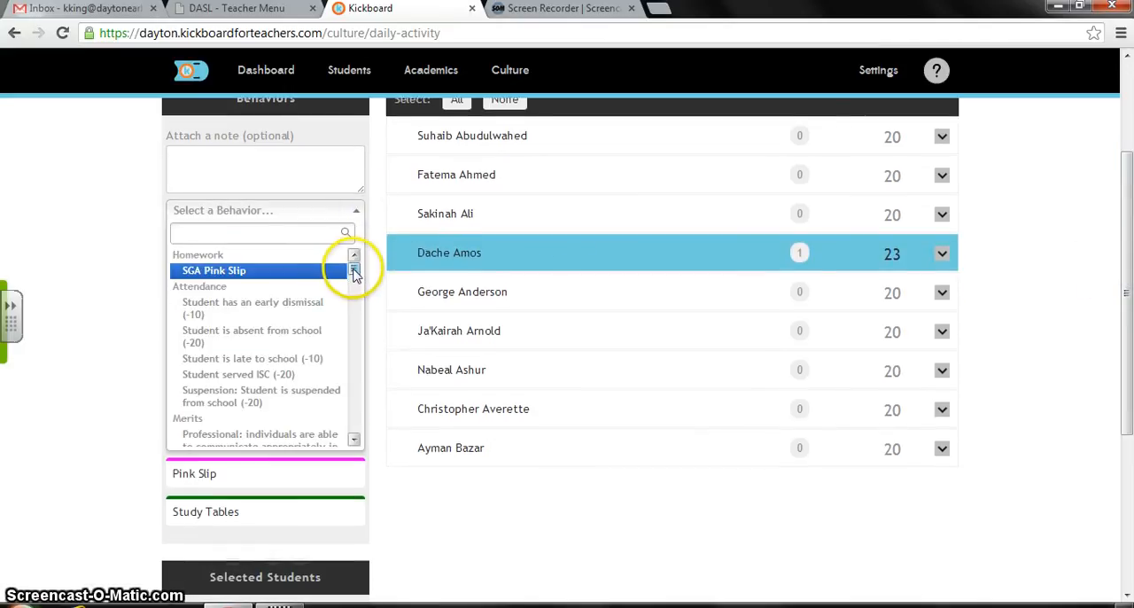
left_click(316, 234)
type("pencil")
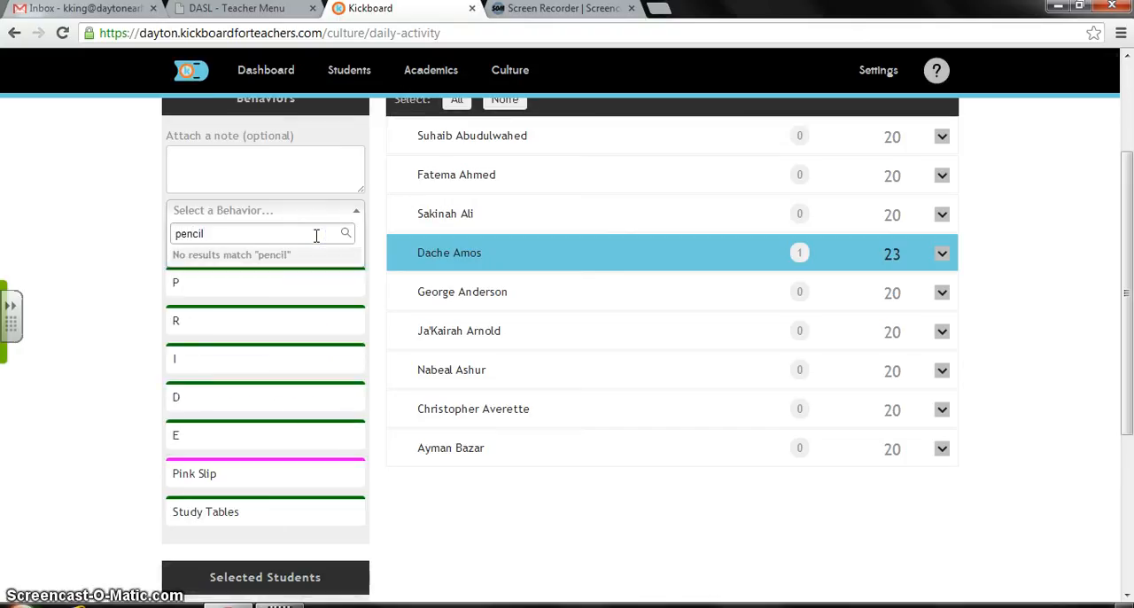
key("BackSpace")
key("BackSpace")
key("BackSpace")
key("BackSpace")
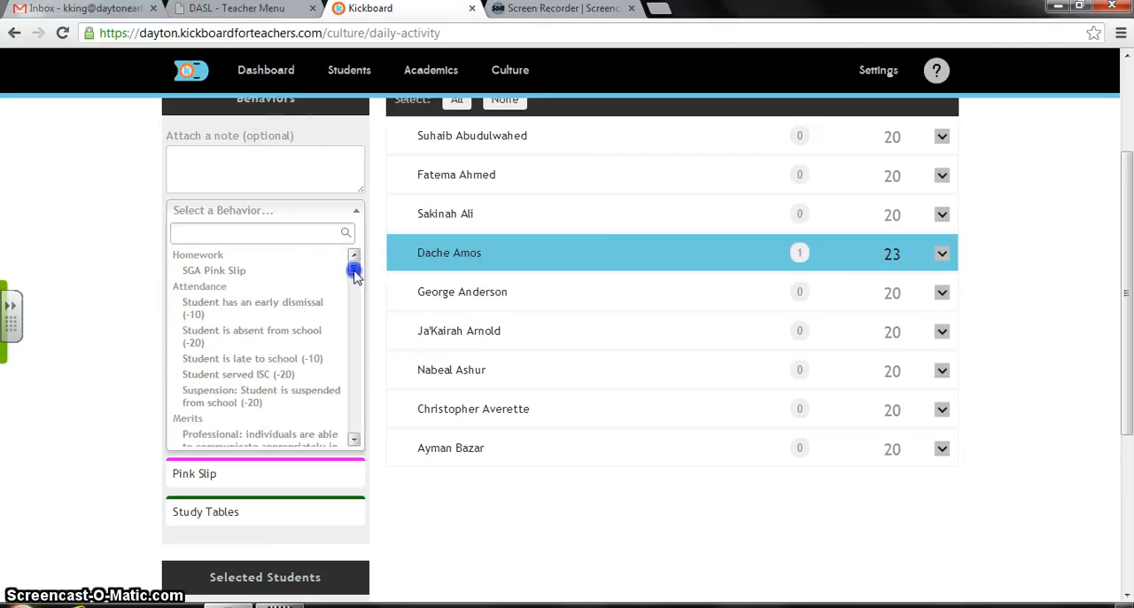
- Search the behavior list for "ut" and assign "1.1.1: Not having an appropriate writing utensil (-2)" to the selected student
left_click_drag(355, 266, 357, 292)
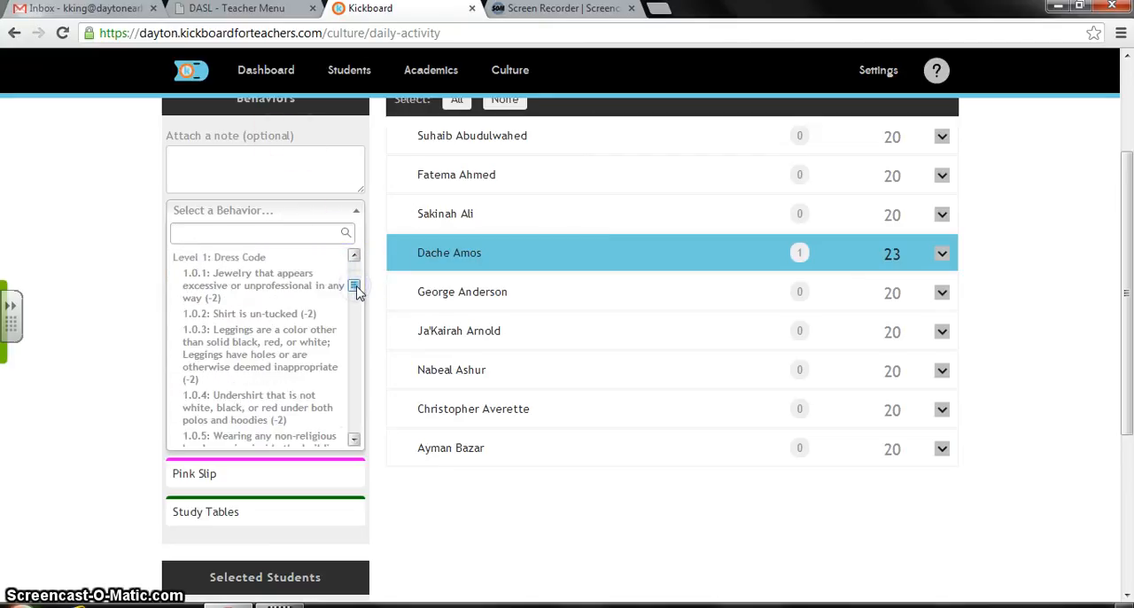
left_click(354, 439)
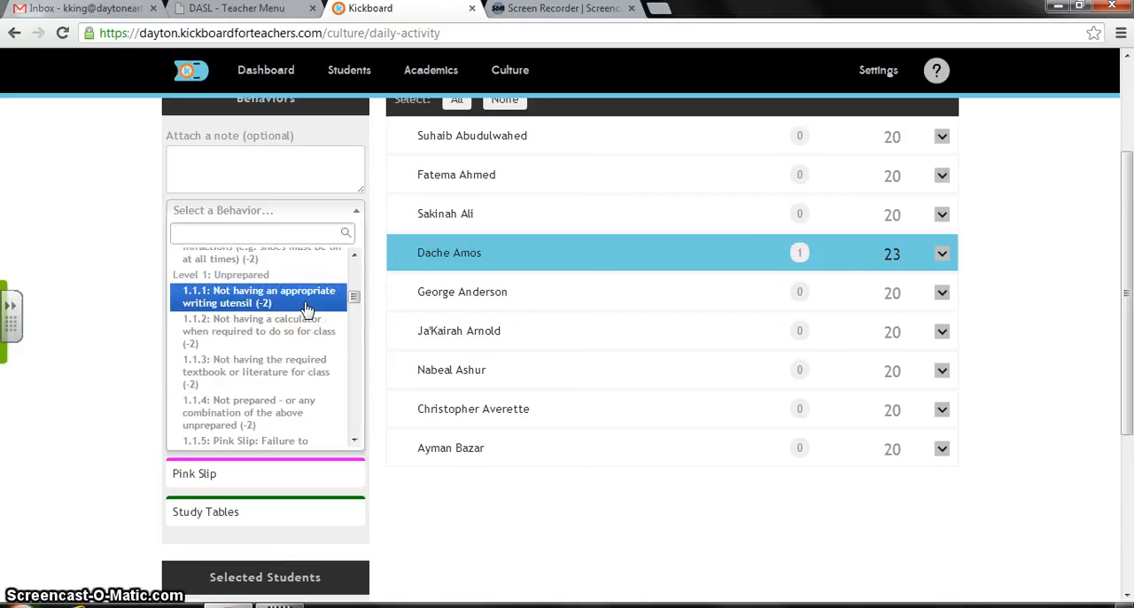
left_click(268, 234)
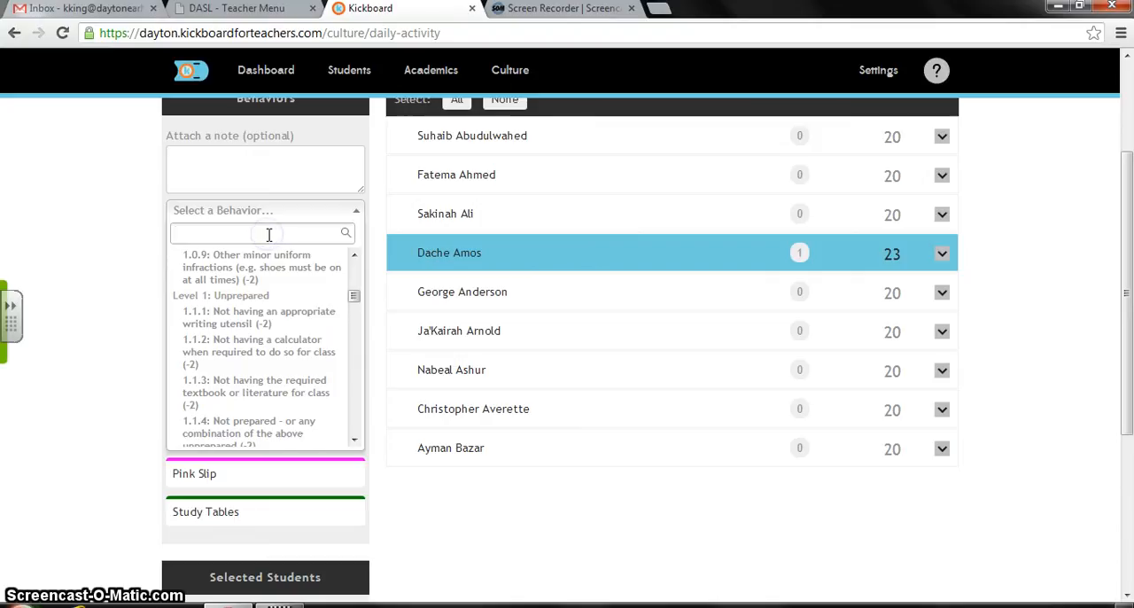
type("ut")
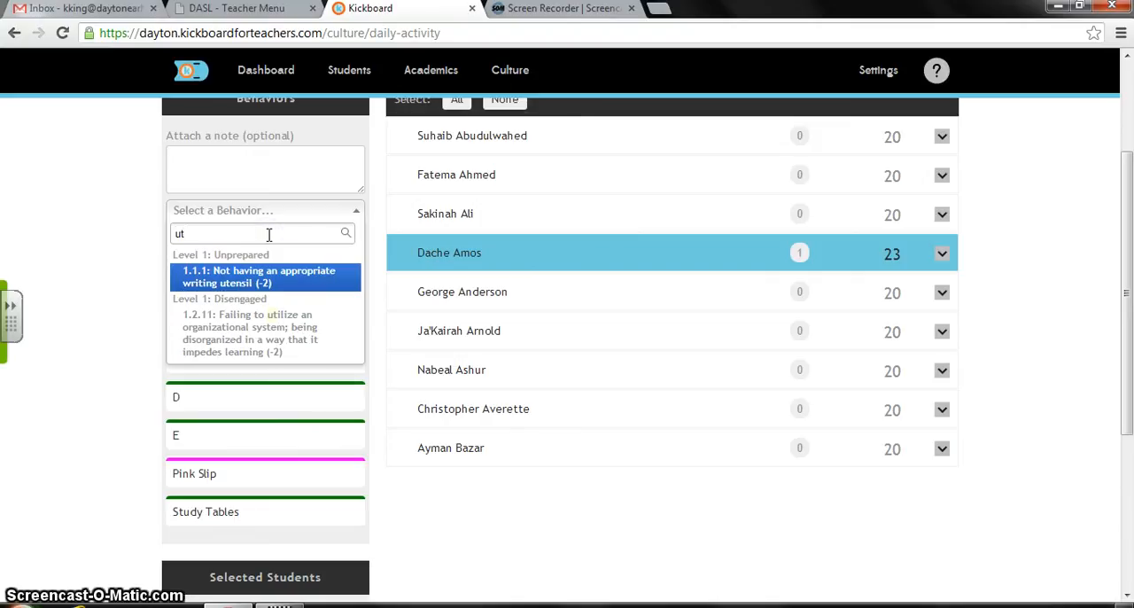
left_click(268, 281)
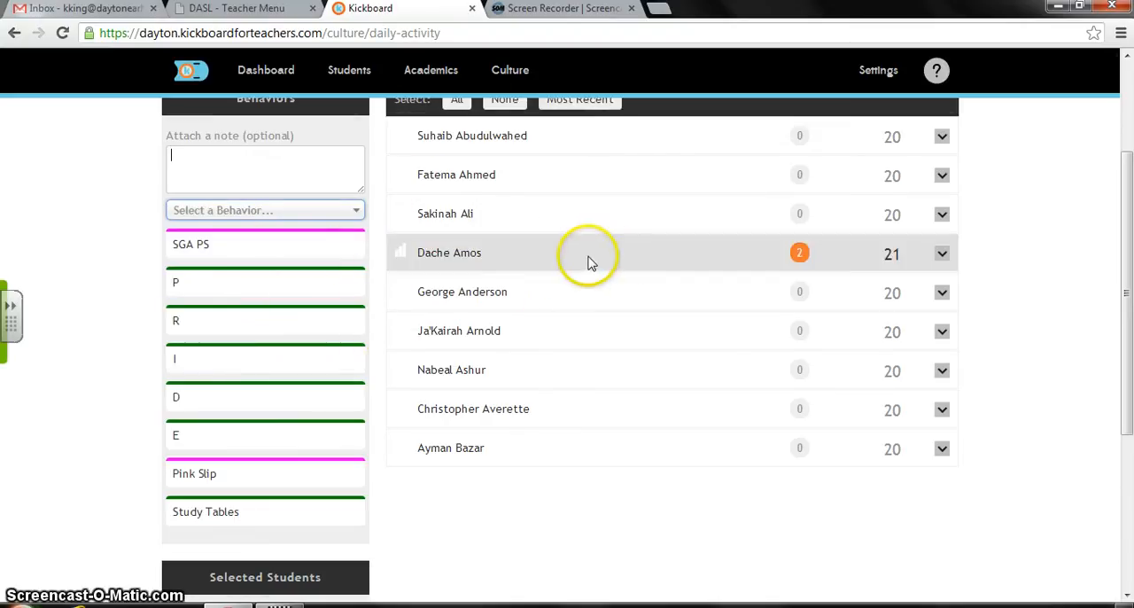
- Enter the optional behavior note "talking to a friend"
left_click(307, 165)
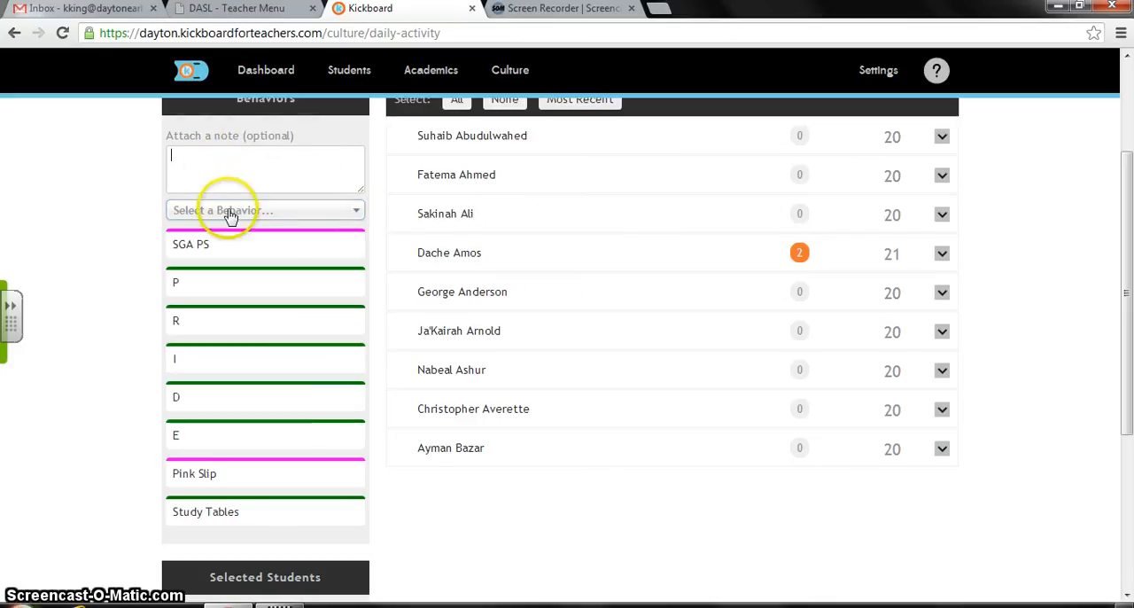
left_click(225, 157)
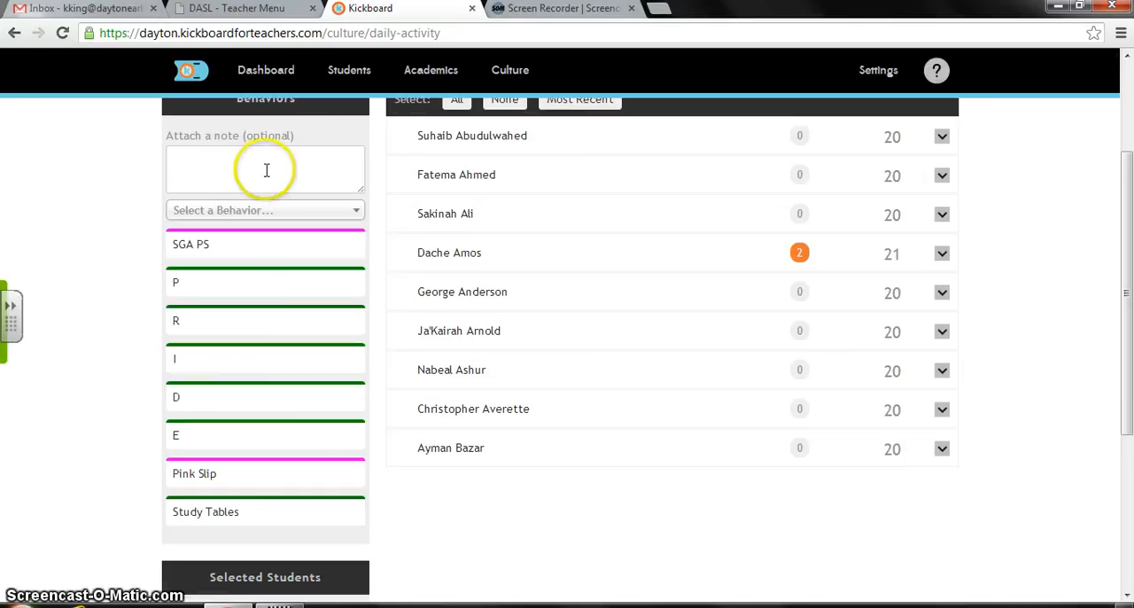
left_click(212, 162)
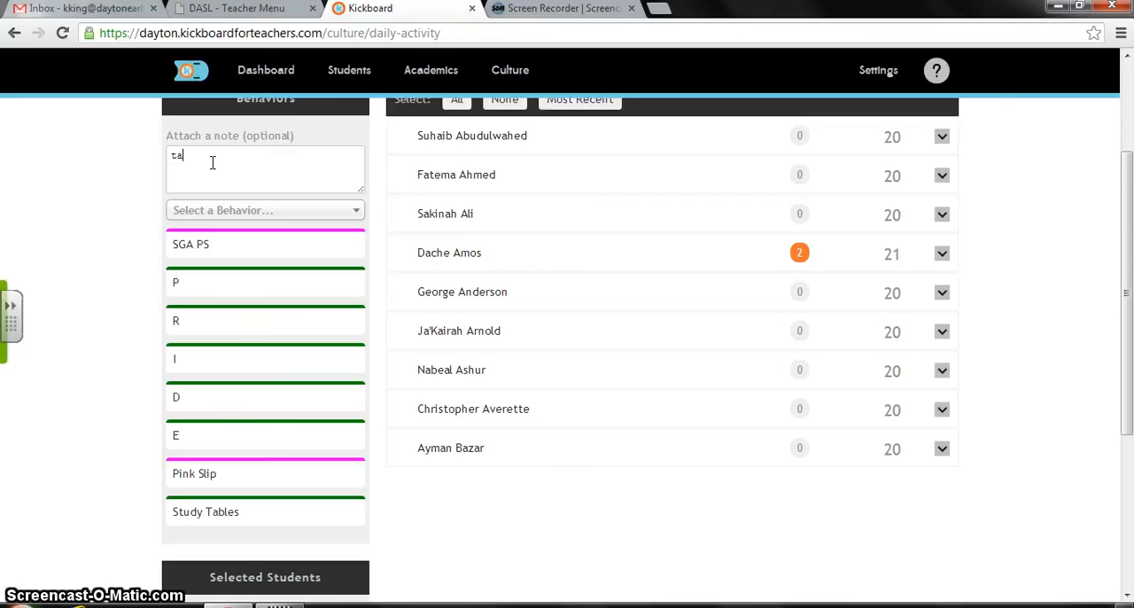
type("talking to a friend")
- Search the behaviors for "off", replace it with "talk", and try to assign "1.3.4: Talking to a peer in class when not allowed (-2)"
left_click(321, 214)
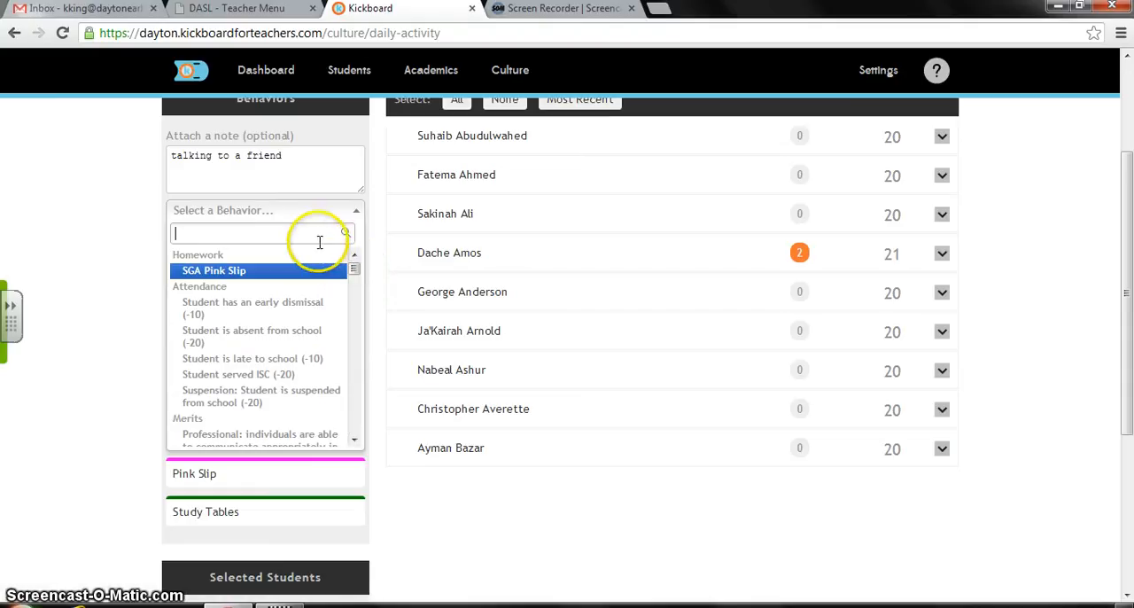
left_click(313, 233)
type("off")
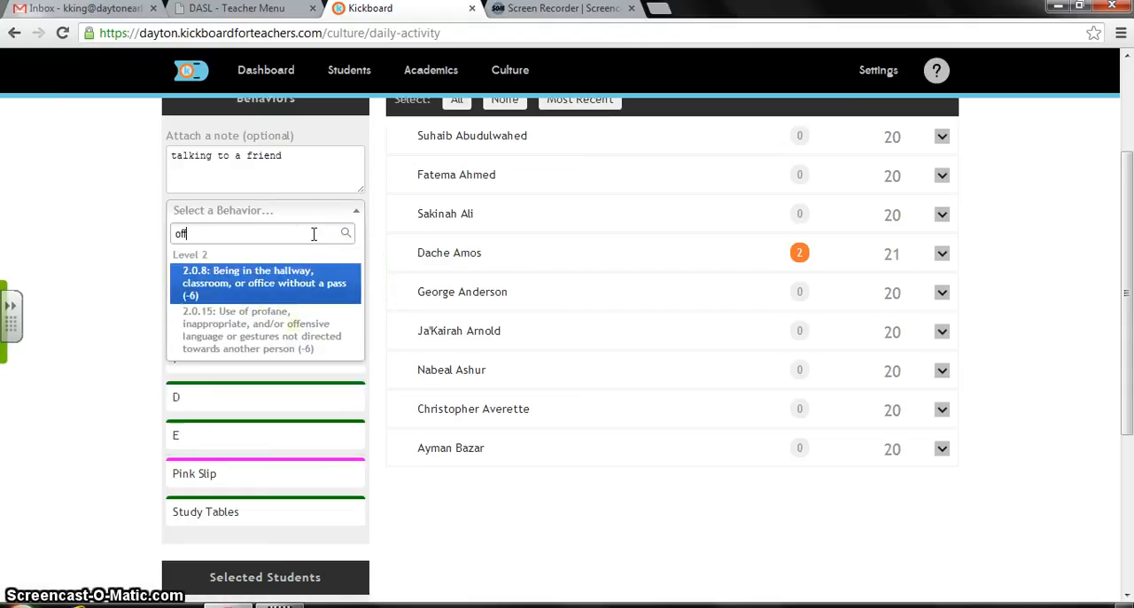
key("BackSpace")
key("BackSpace")
key("BackSpace")
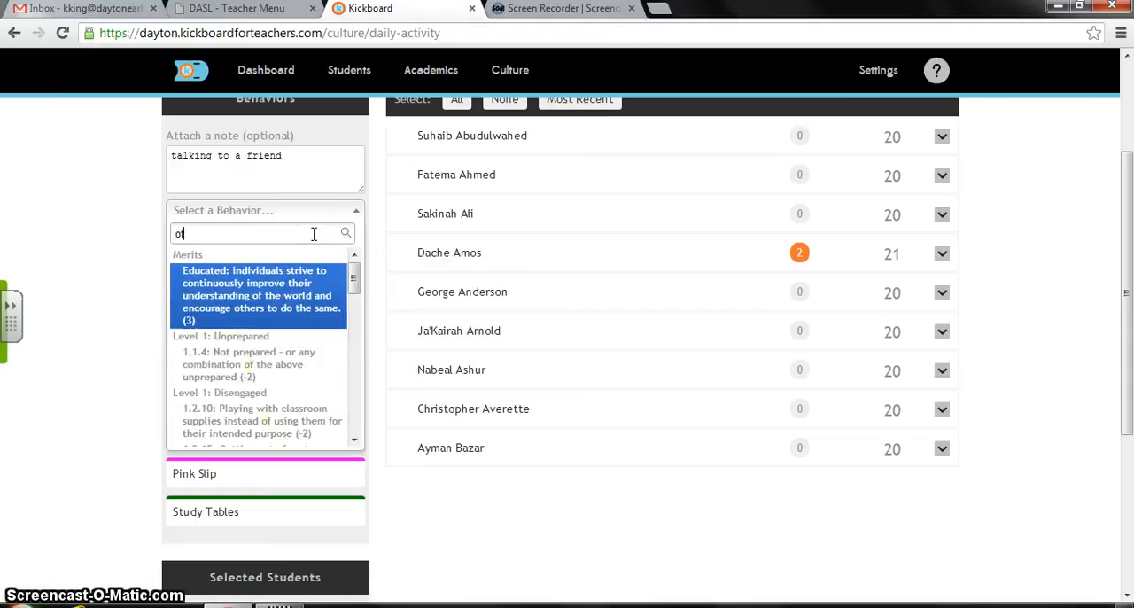
type("talk")
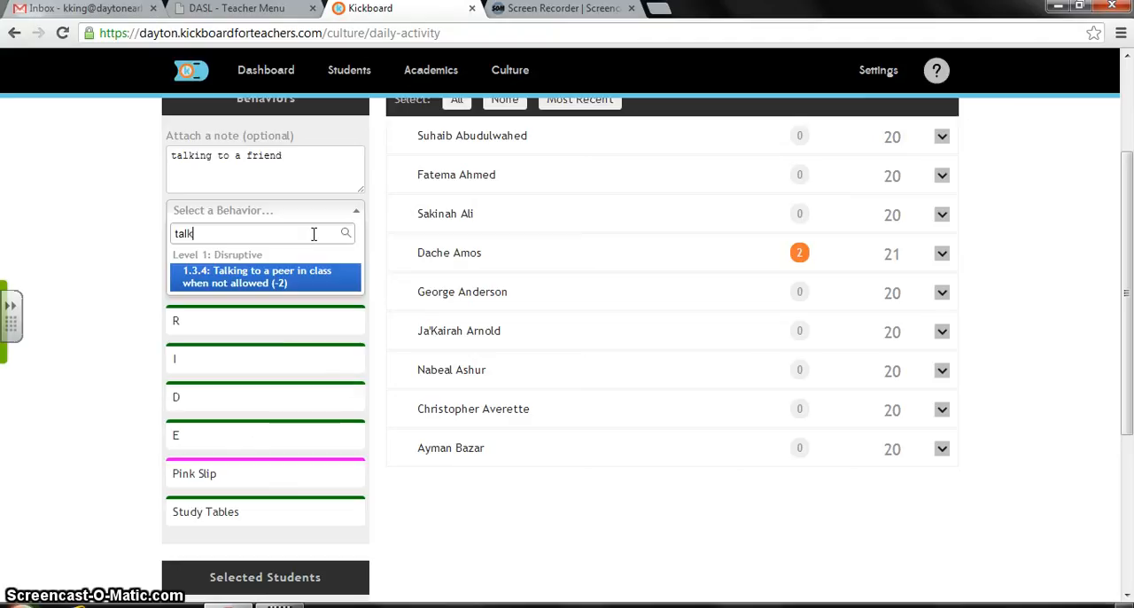
left_click(308, 282)
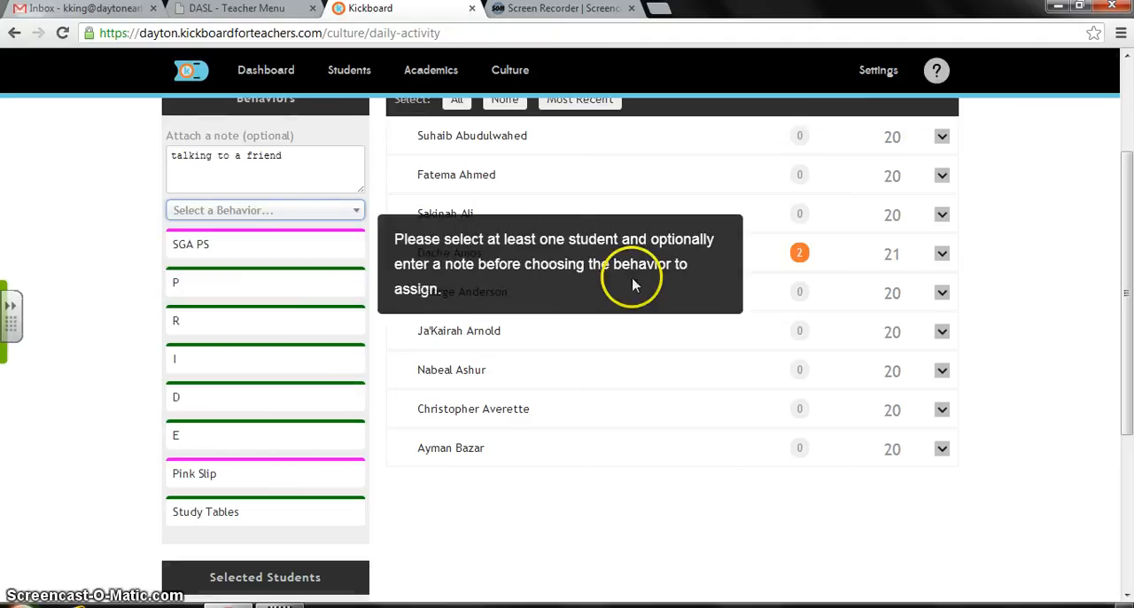
- Select the fourth student and assign "1.3.4: Talking to a peer in class when not allowed (-2)" with the entered note
left_click(764, 264)
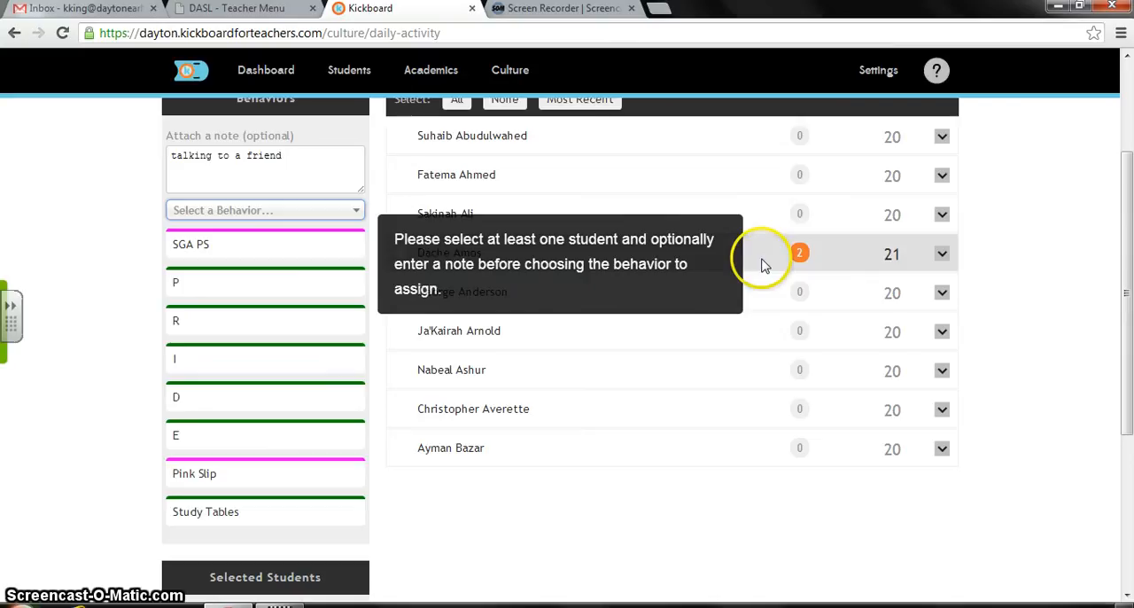
left_click(317, 212)
type("talk")
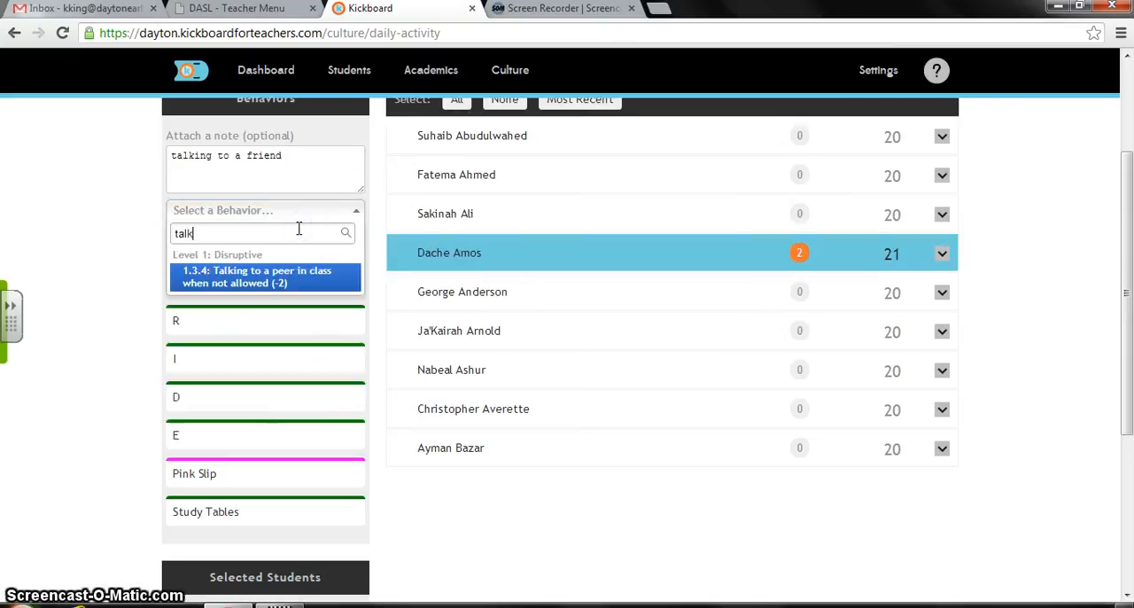
left_click(310, 275)
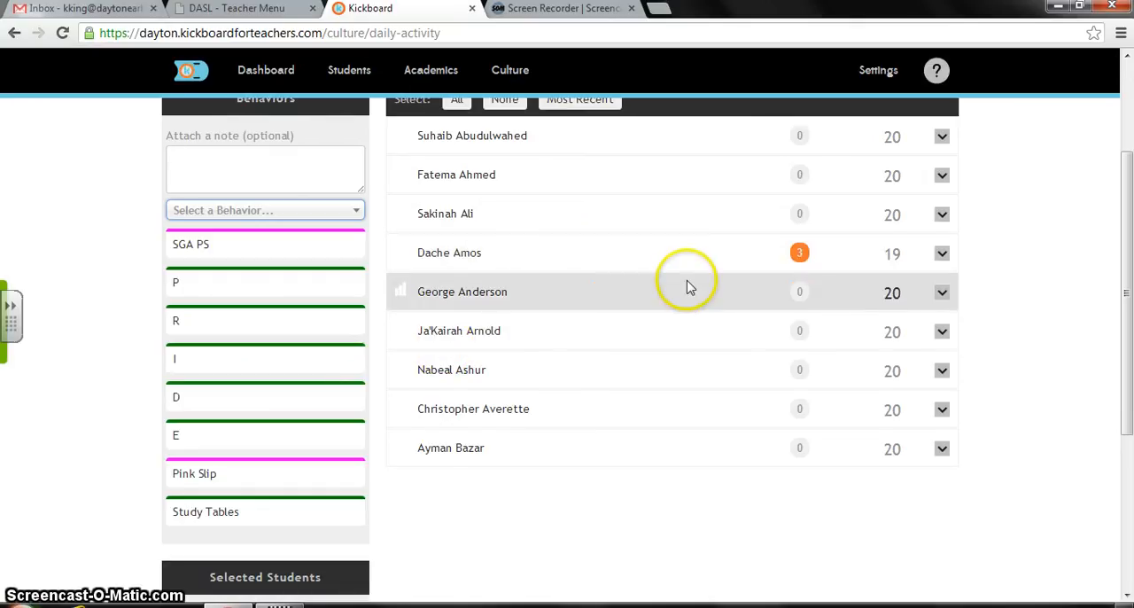
- Expand the fourth student's behavior details and delete the 1.3.4 talking and 1.1.1 writing utensil entries
scroll(687, 287, "up", 1)
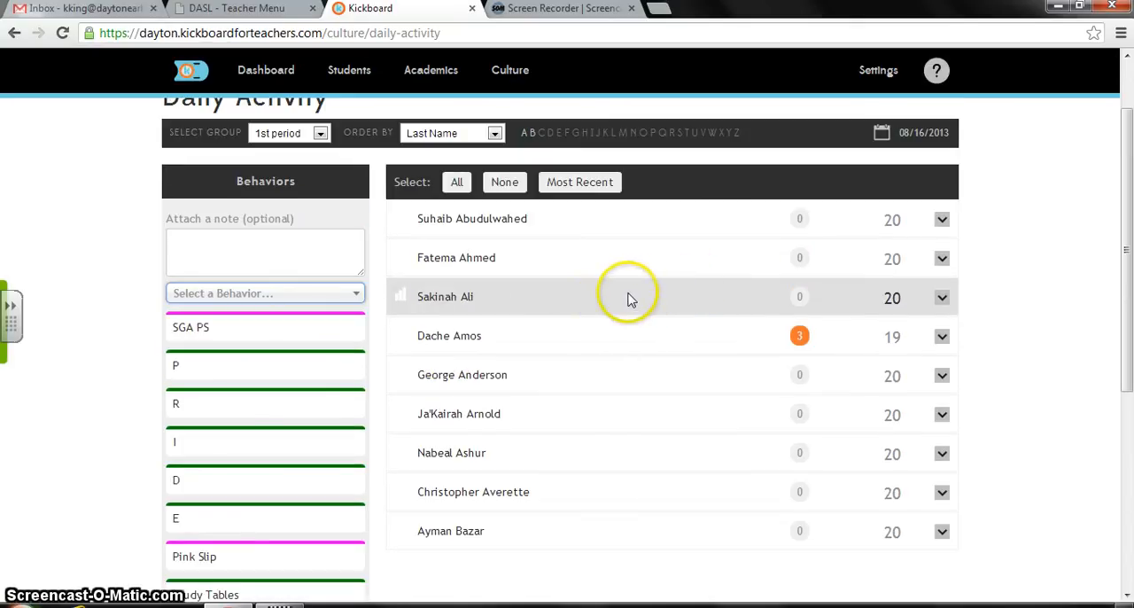
left_click(941, 338)
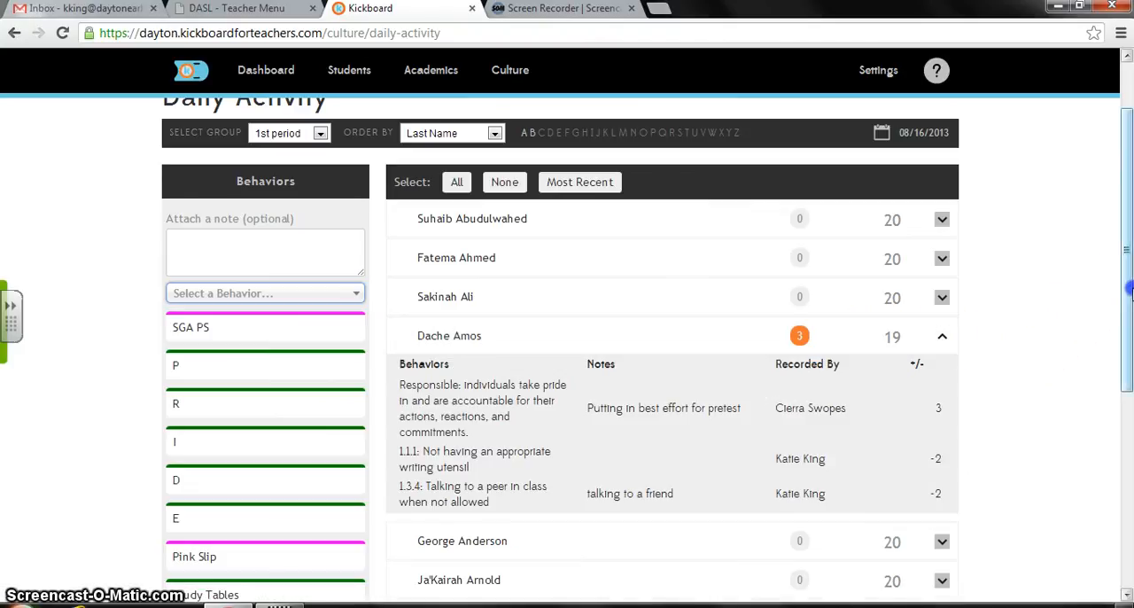
scroll(1093, 309, "down", 1)
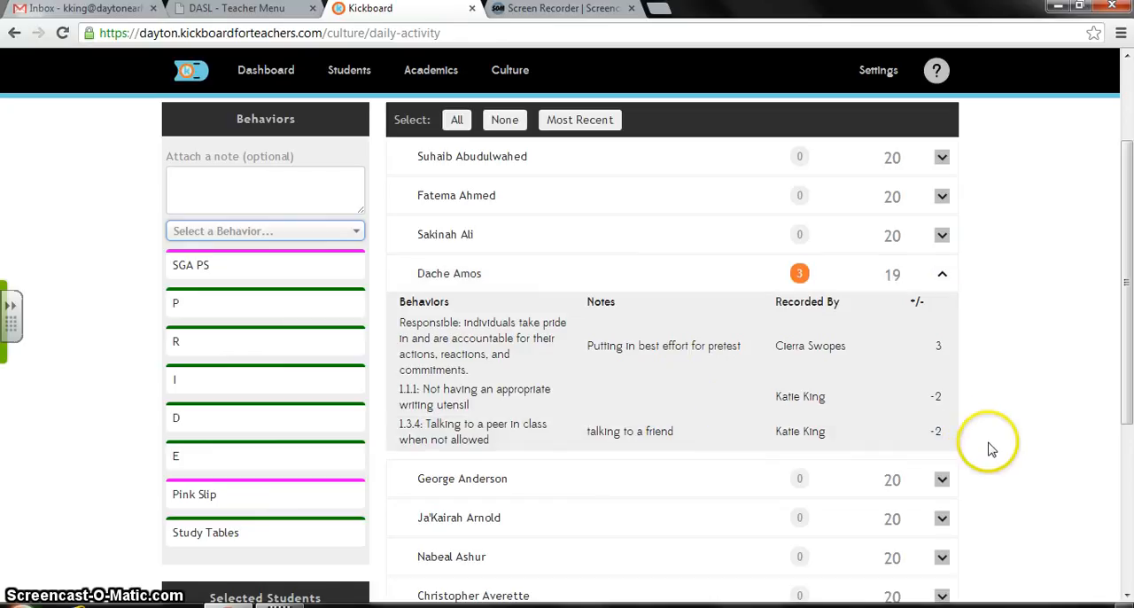
left_click(947, 431)
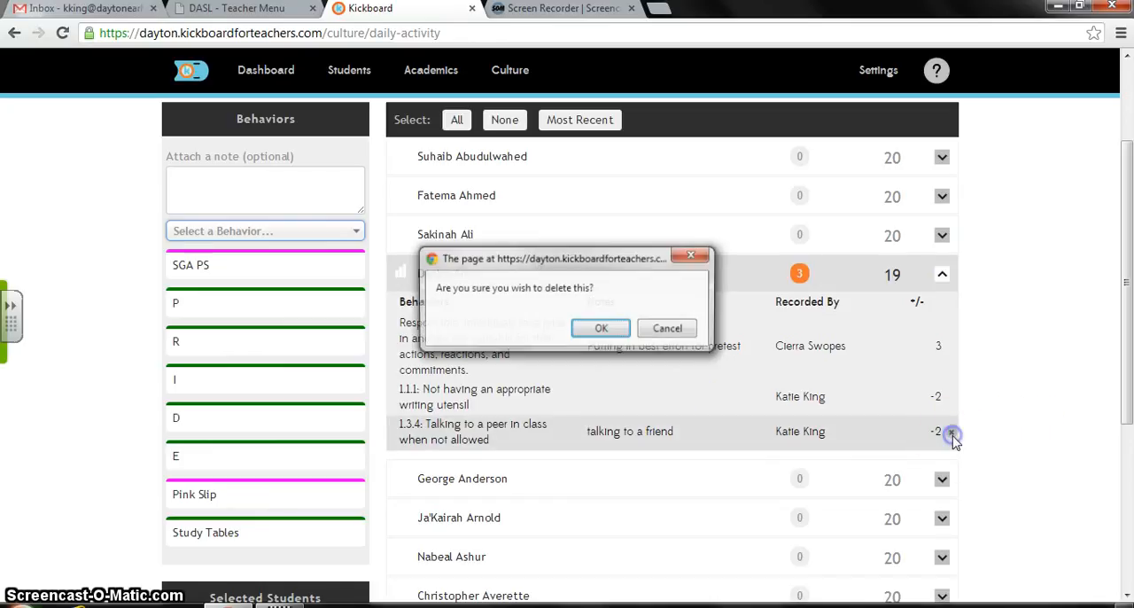
left_click(599, 328)
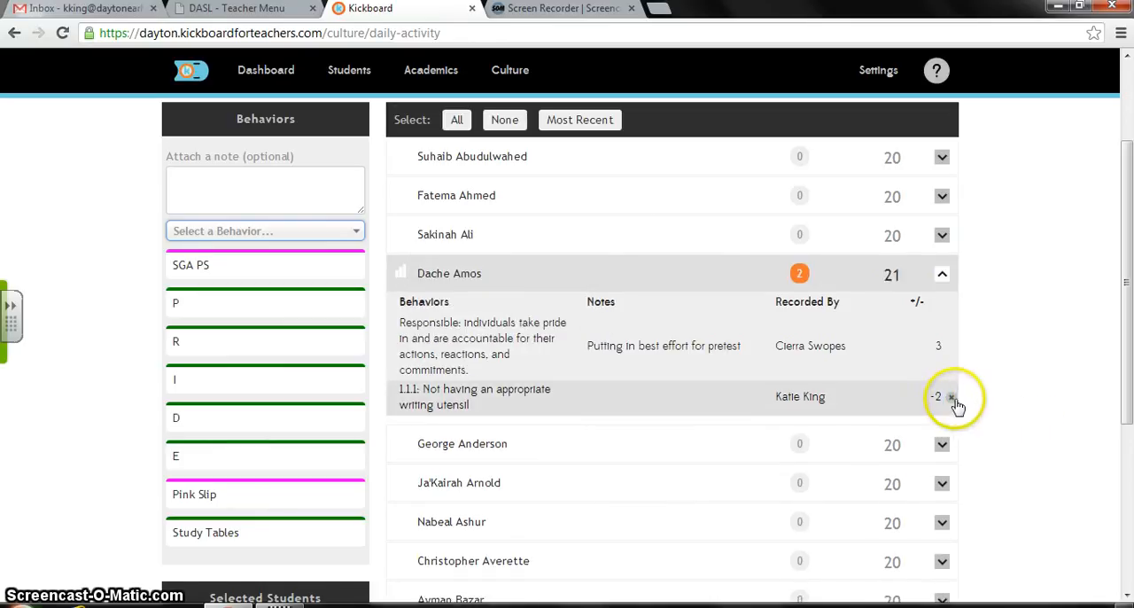
left_click(951, 399)
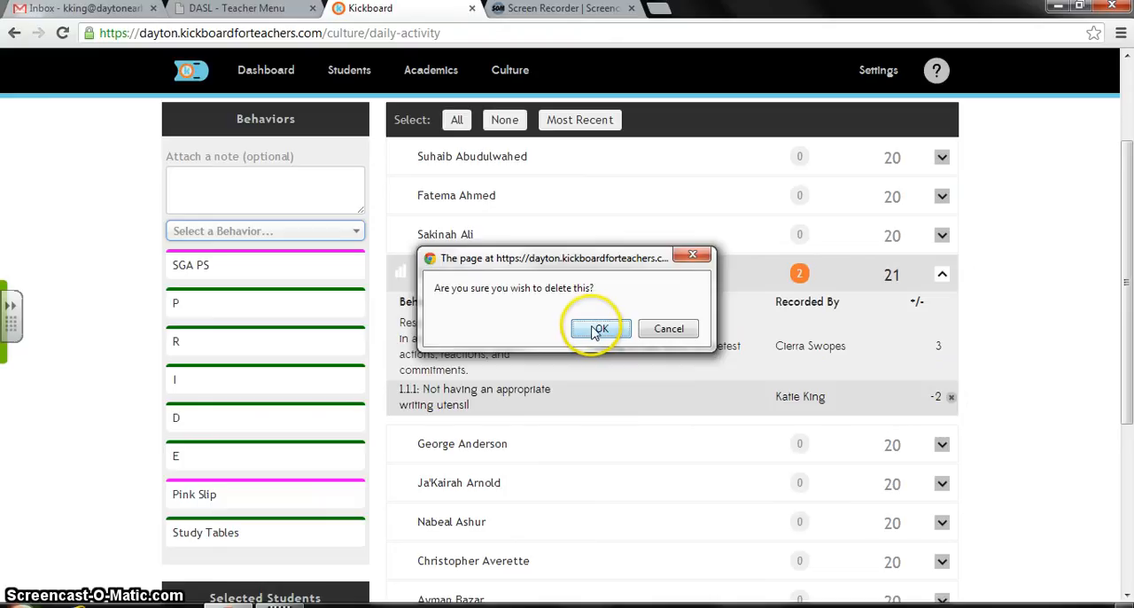
left_click(596, 329)
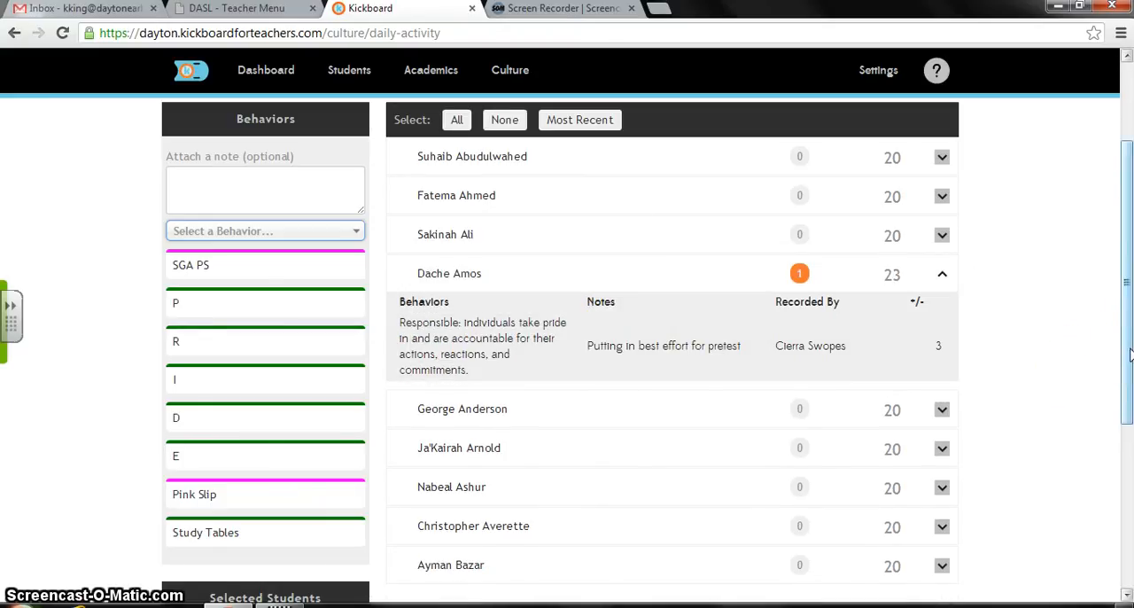
- Expand the first student's behavior details and review them alongside the fourth student's remaining entry
left_click(943, 157)
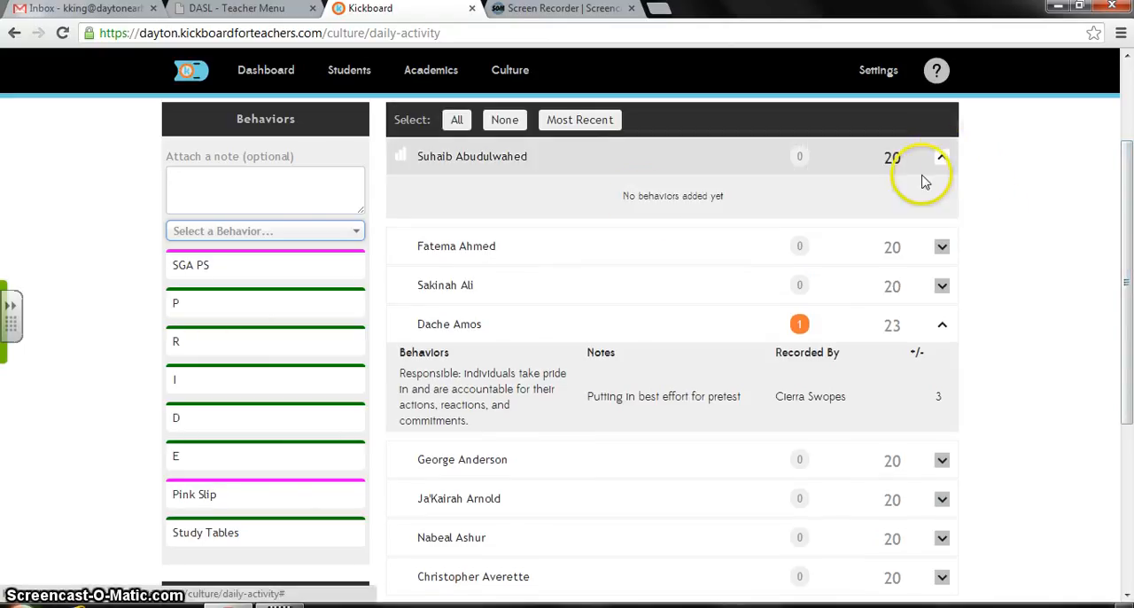
left_click_drag(1129, 281, 1128, 319)
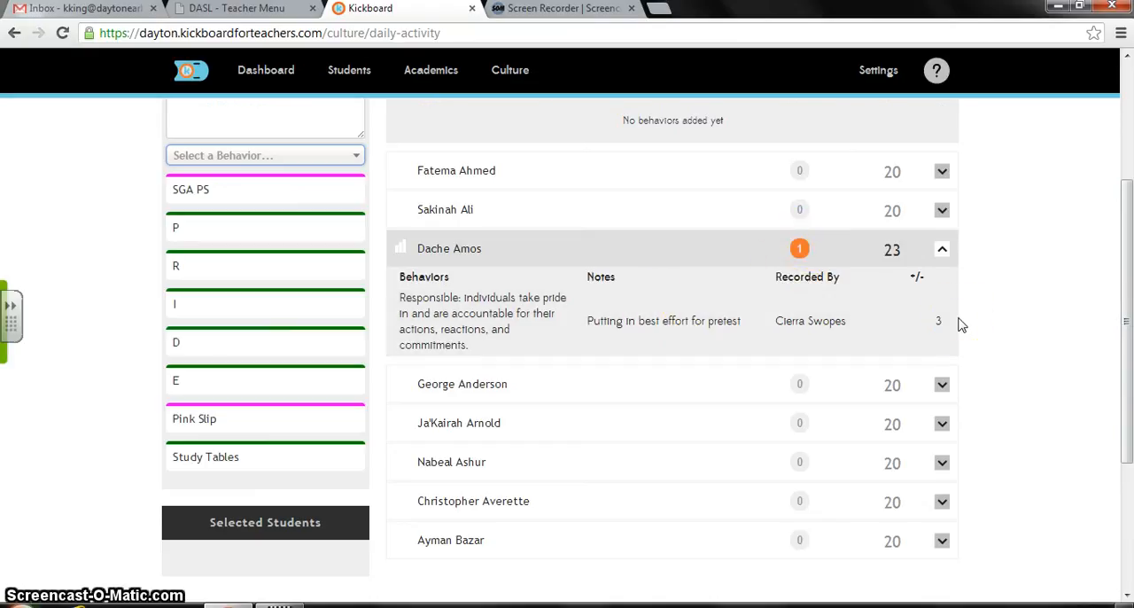
left_click(910, 326)
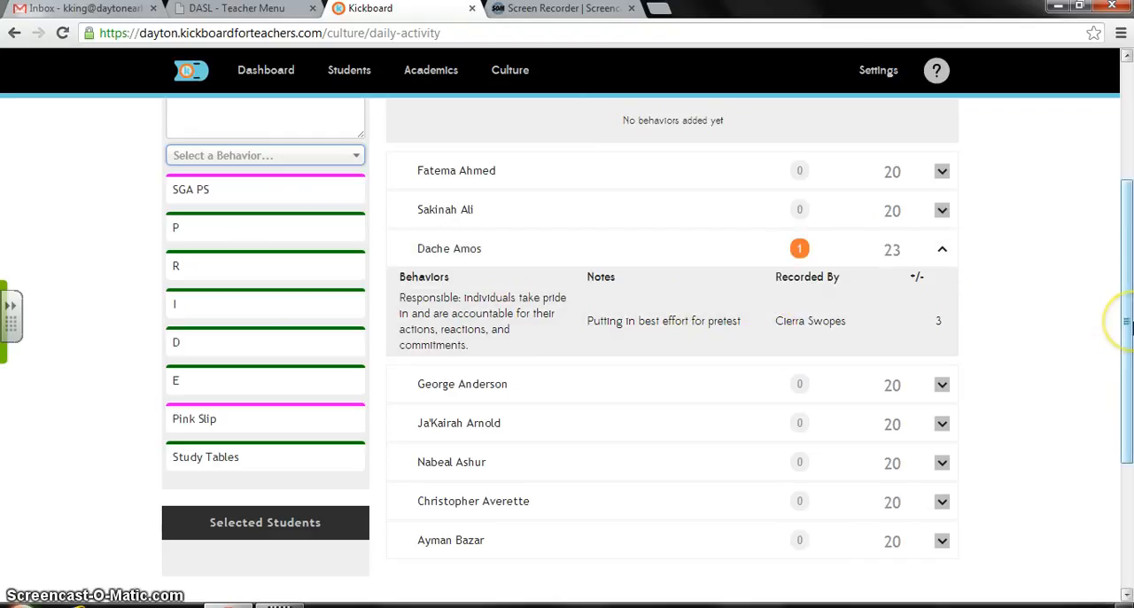
left_click_drag(1130, 326, 1130, 173)
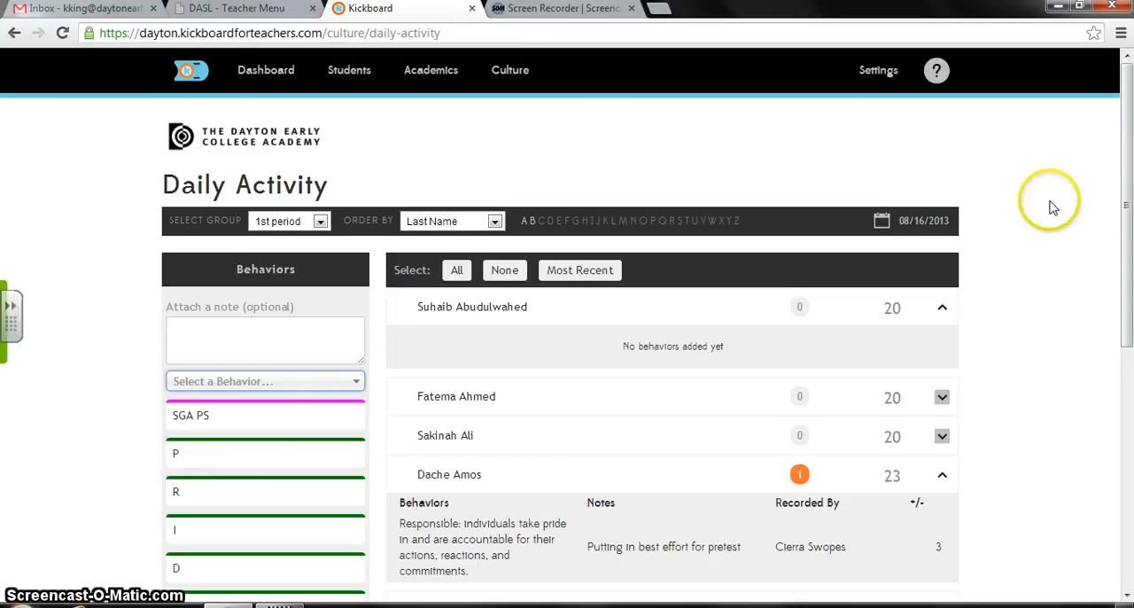
- Open the Groups page for students to view the existing class groups
mouse_move(502, 89)
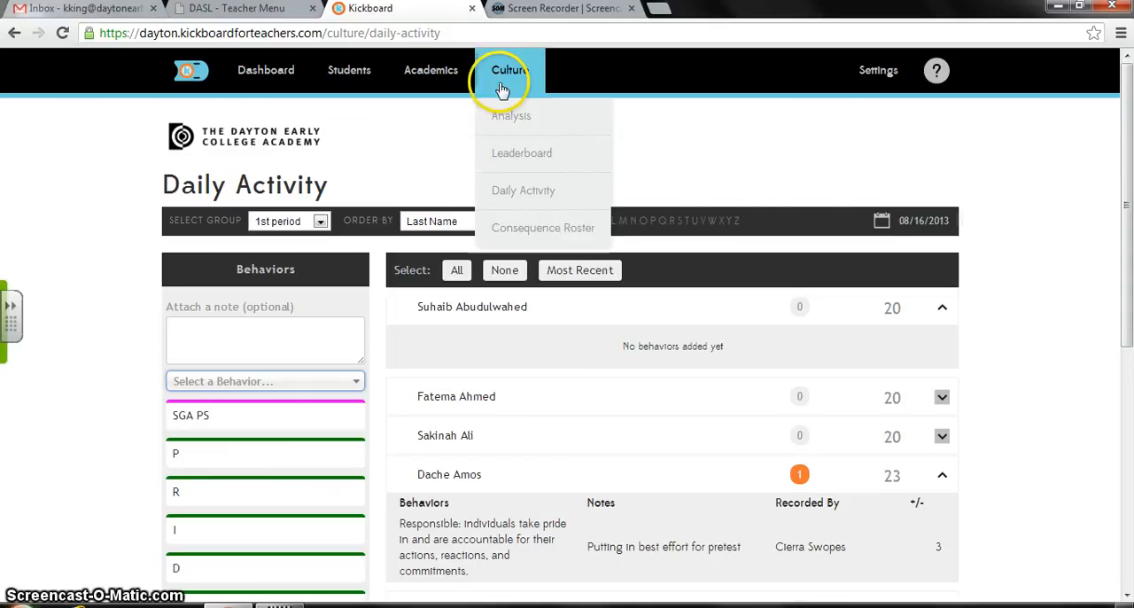
mouse_move(353, 78)
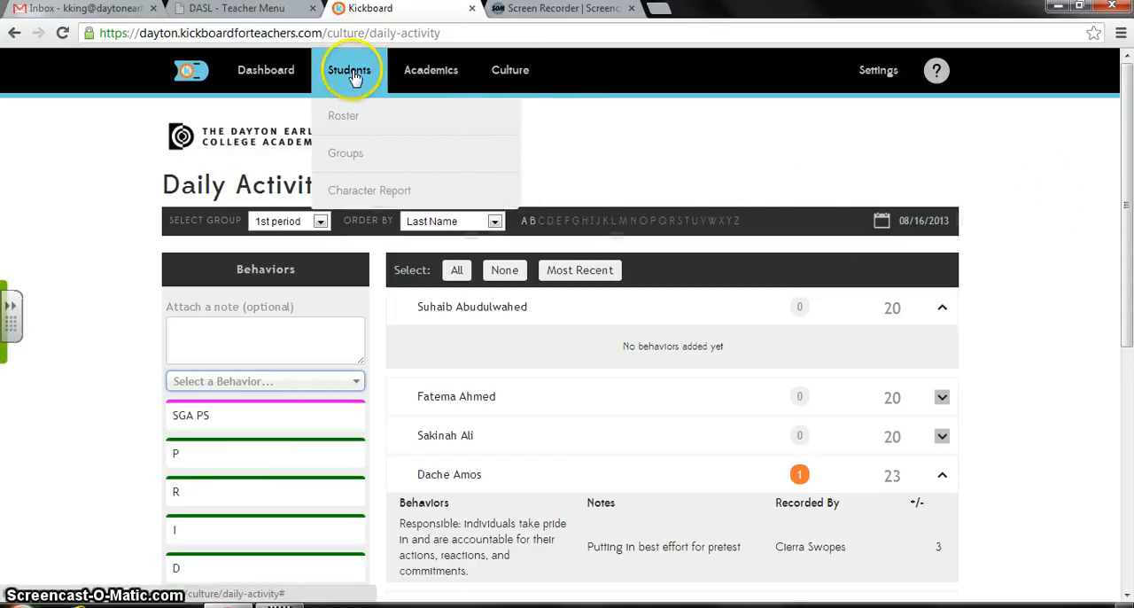
left_click(345, 153)
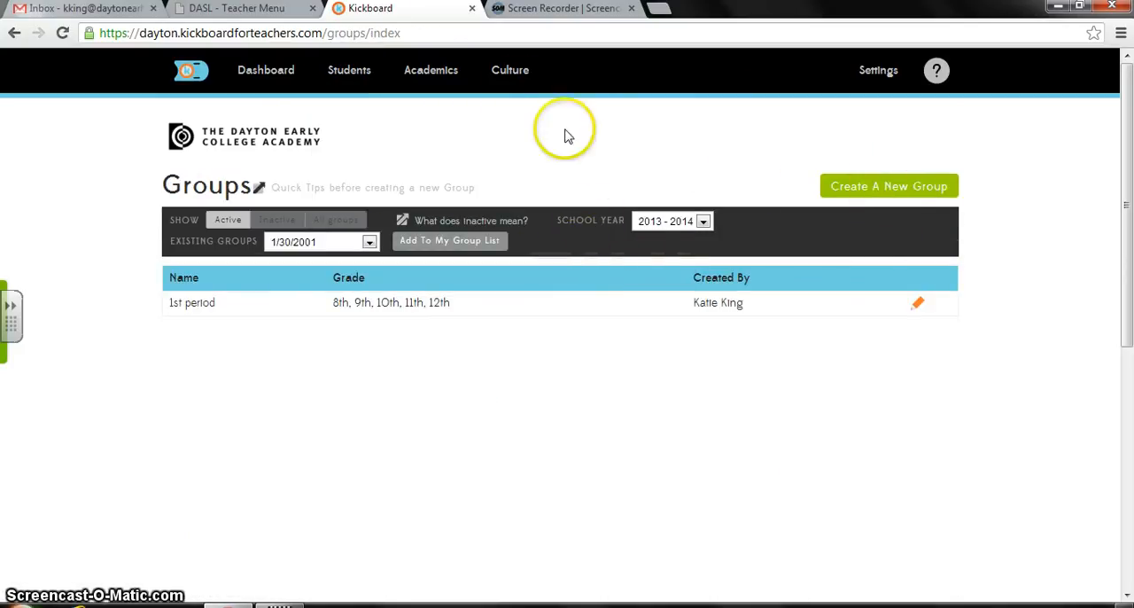
- Open the Consequence Roster, review the Detention list, and switch the roster to ISC: Independent Study Center
mouse_move(511, 82)
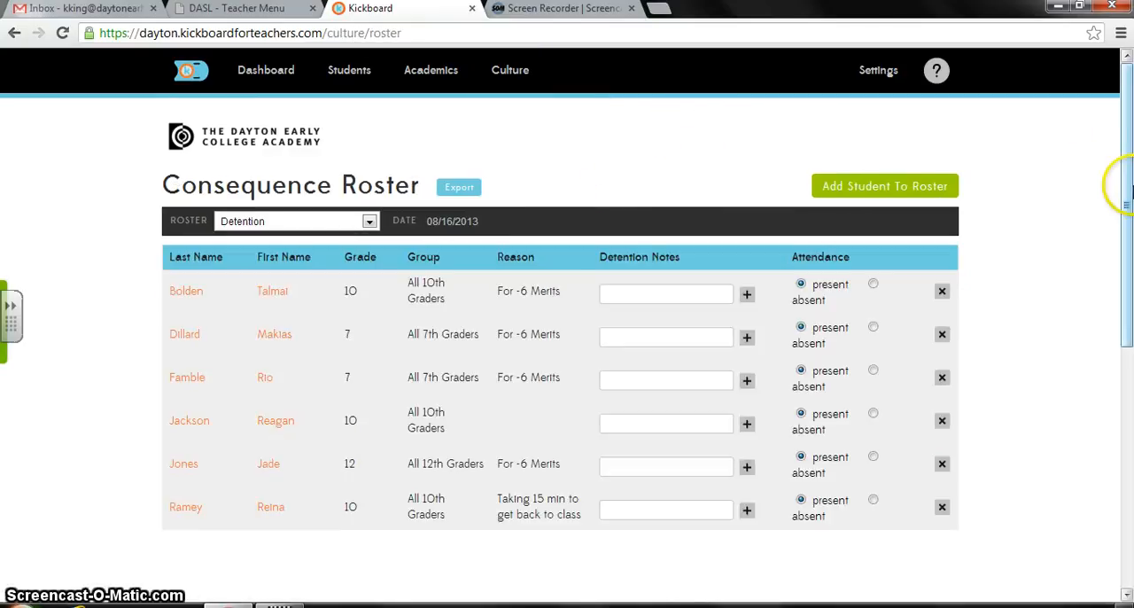
left_click_drag(1129, 191, 1129, 229)
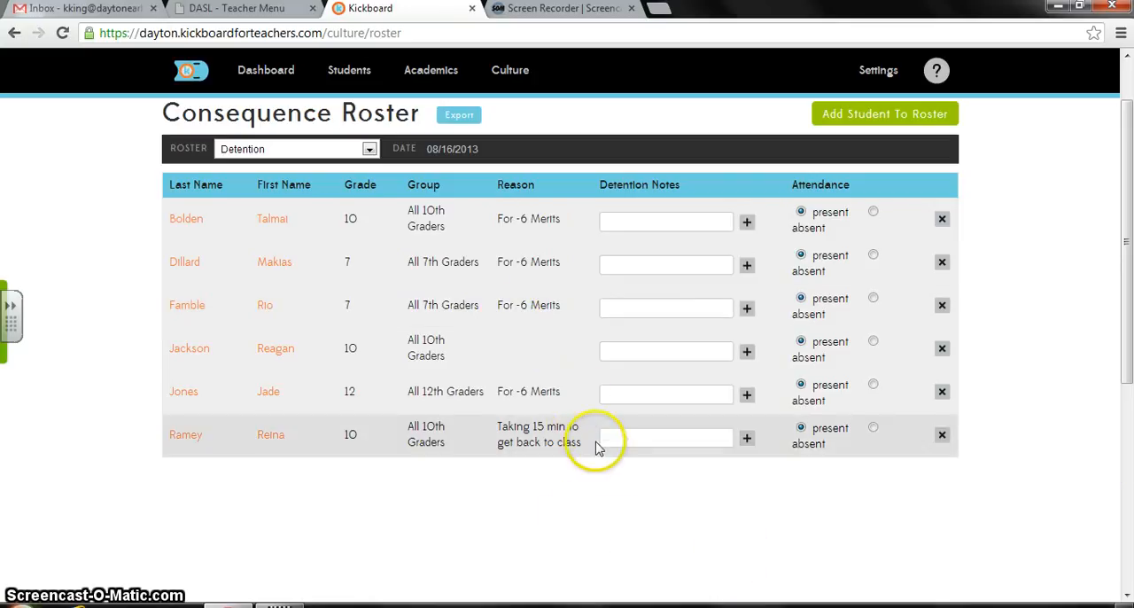
left_click_drag(1121, 370, 1122, 332)
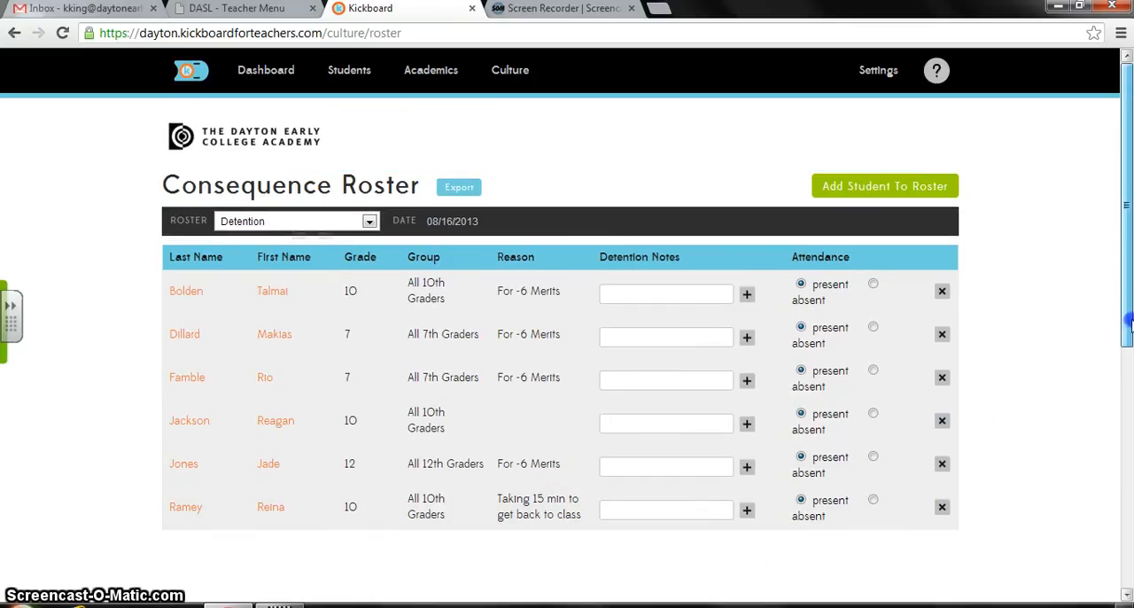
left_click(369, 221)
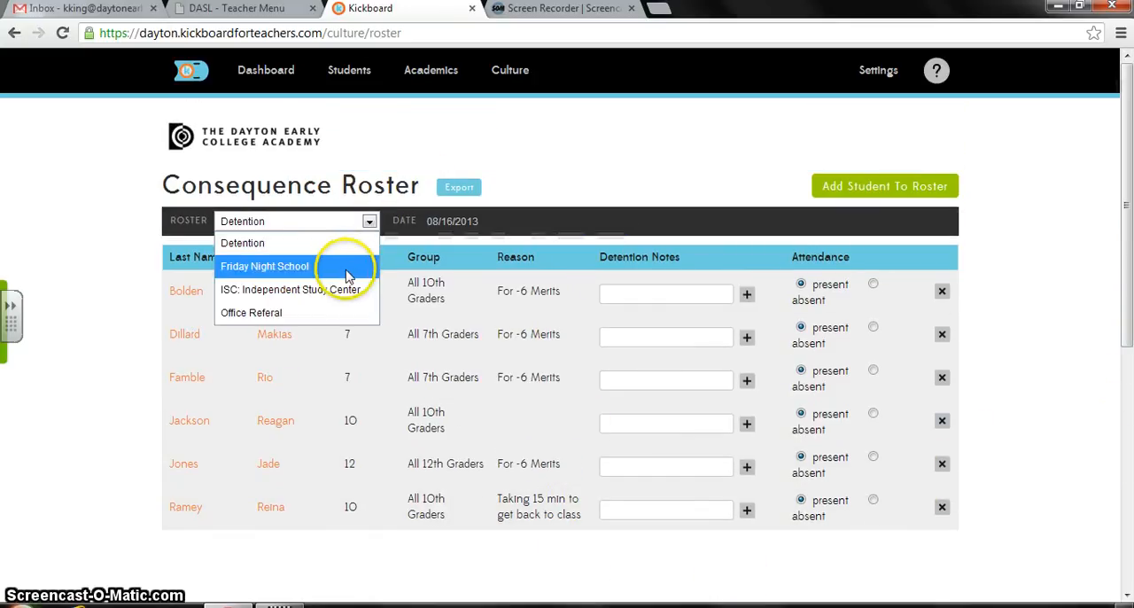
left_click(344, 293)
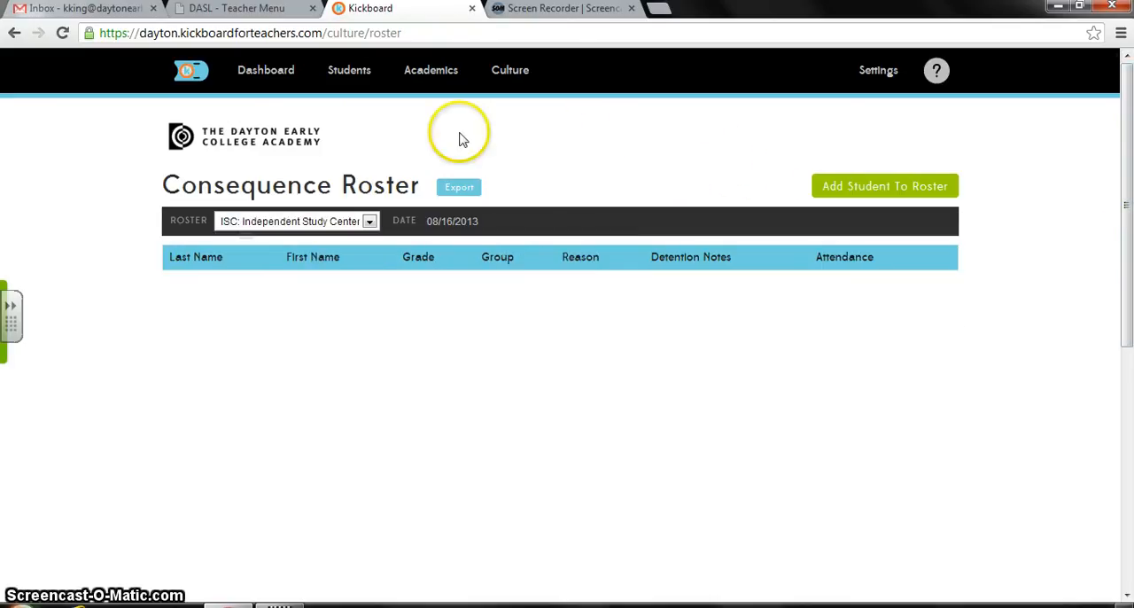
- Generate the Character Report for all students in the 1st period group, sorted by Student Name, for 08/12/2013 to 08/18/2013
mouse_move(378, 75)
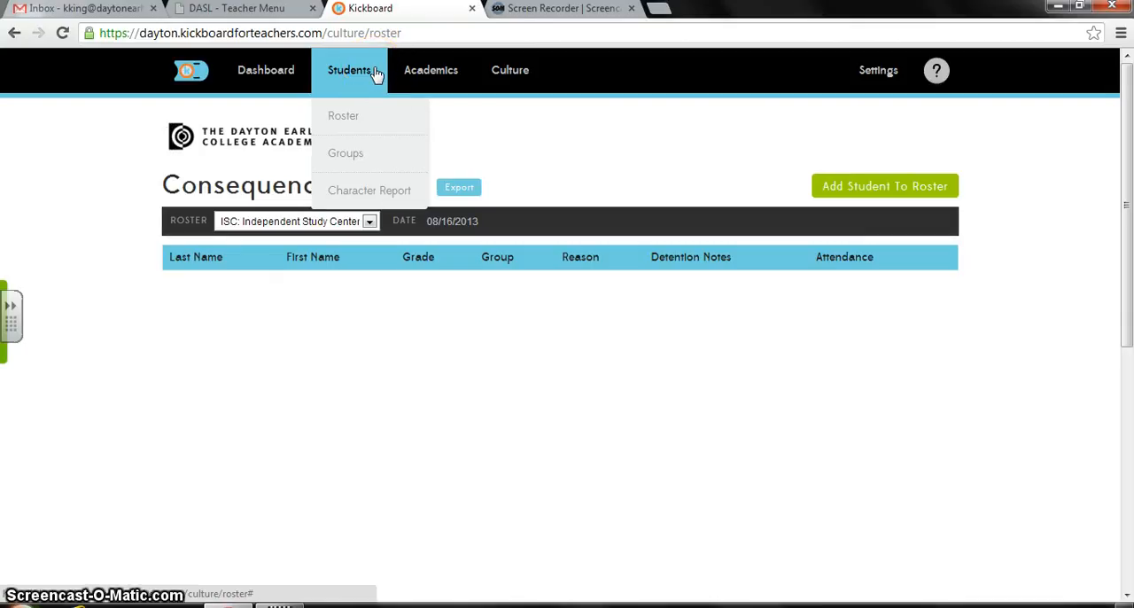
left_click(351, 197)
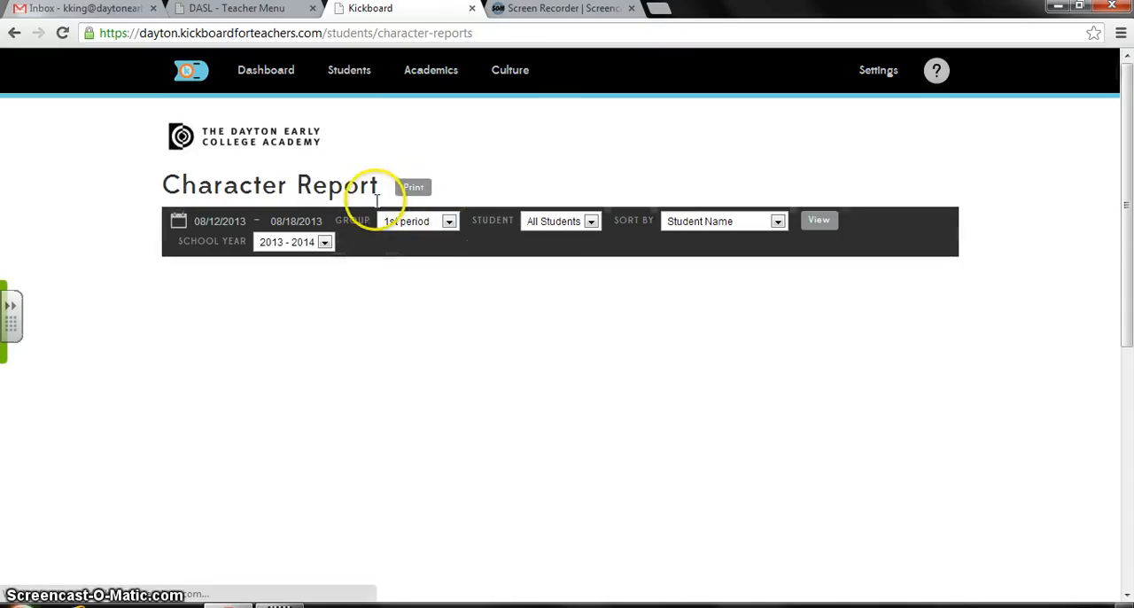
left_click(450, 222)
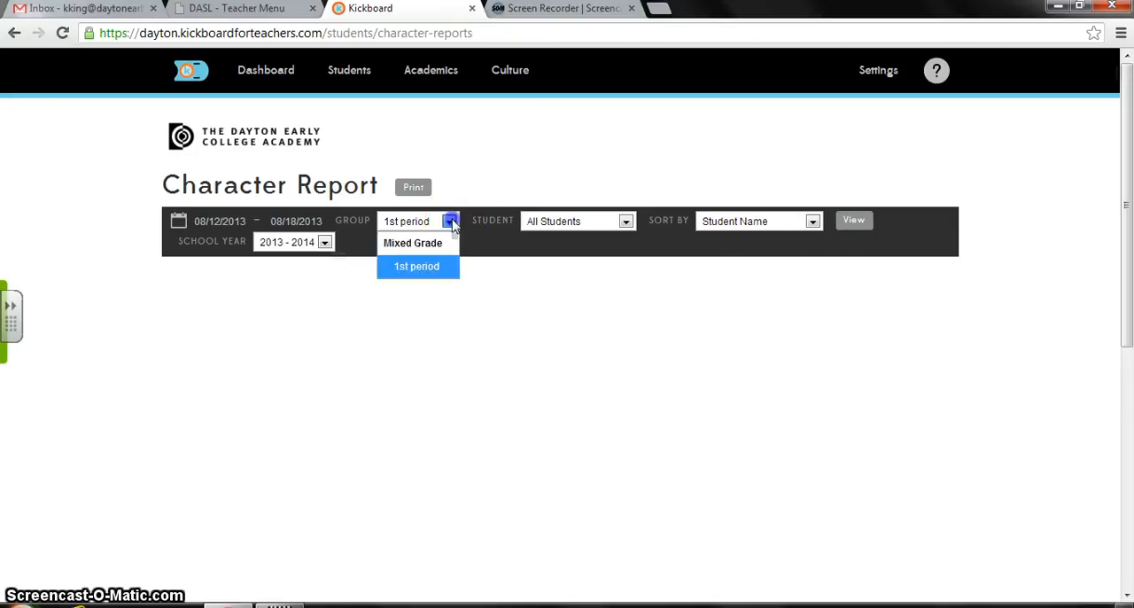
left_click(430, 269)
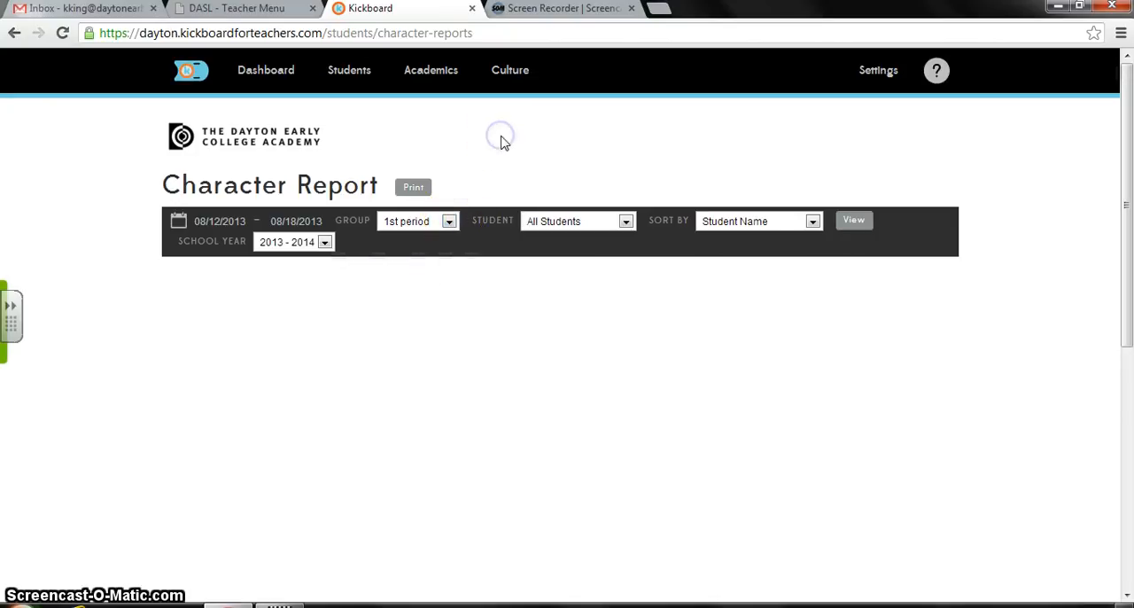
left_click(851, 222)
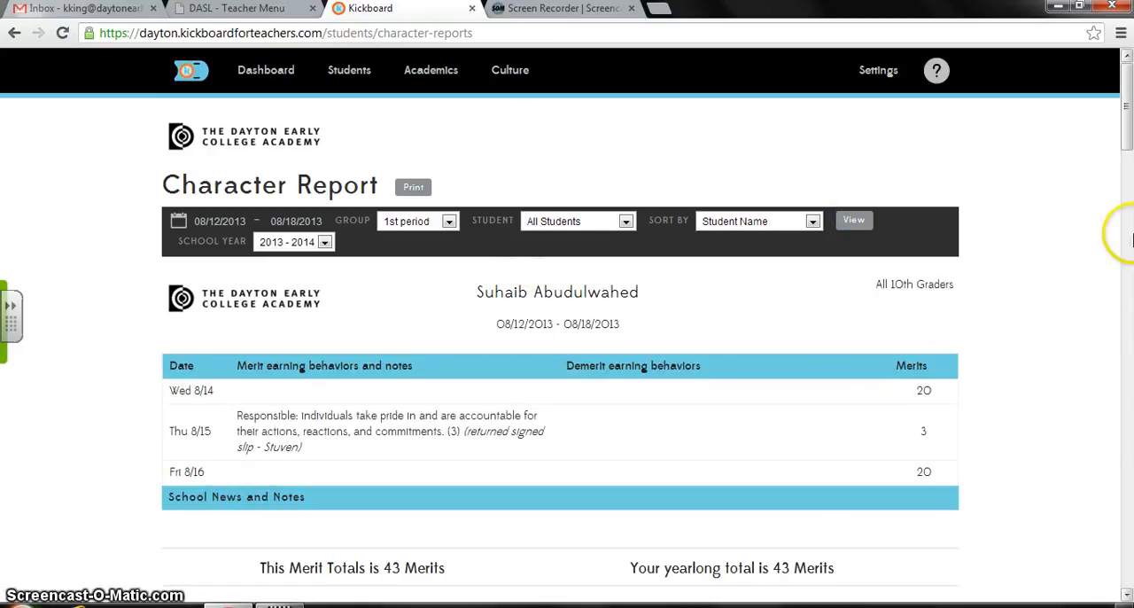
- Review the individual students' merit and demerit behaviors, notes and merit totals throughout the Character Report
left_click_drag(1130, 124, 1129, 143)
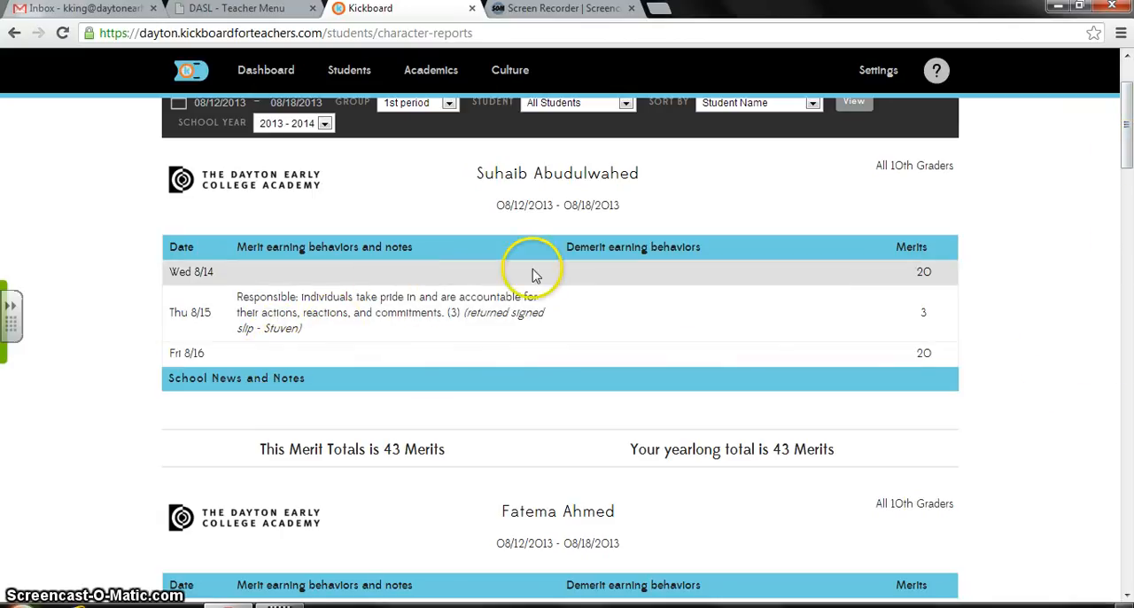
scroll(1127, 124, "down", 4)
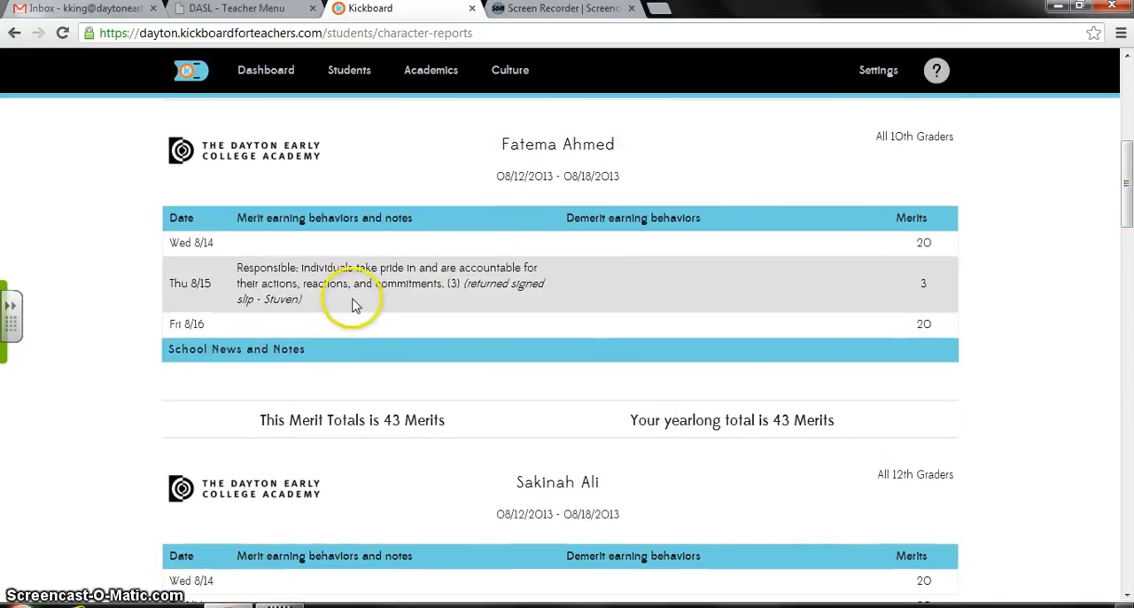
left_click_drag(1128, 190, 1129, 483)
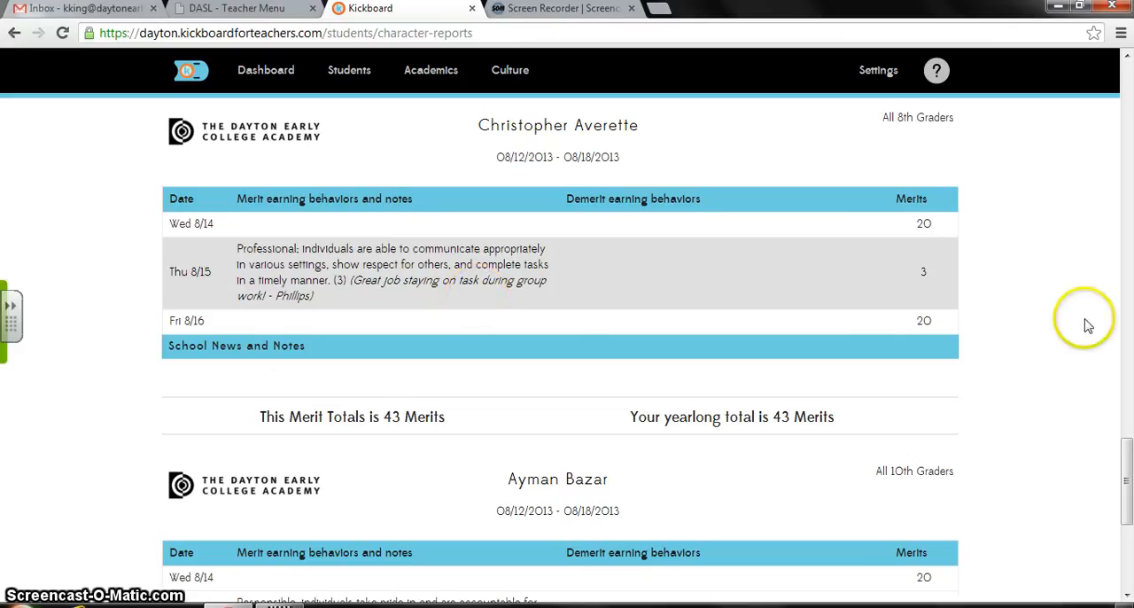
left_click_drag(1123, 456, 1127, 64)
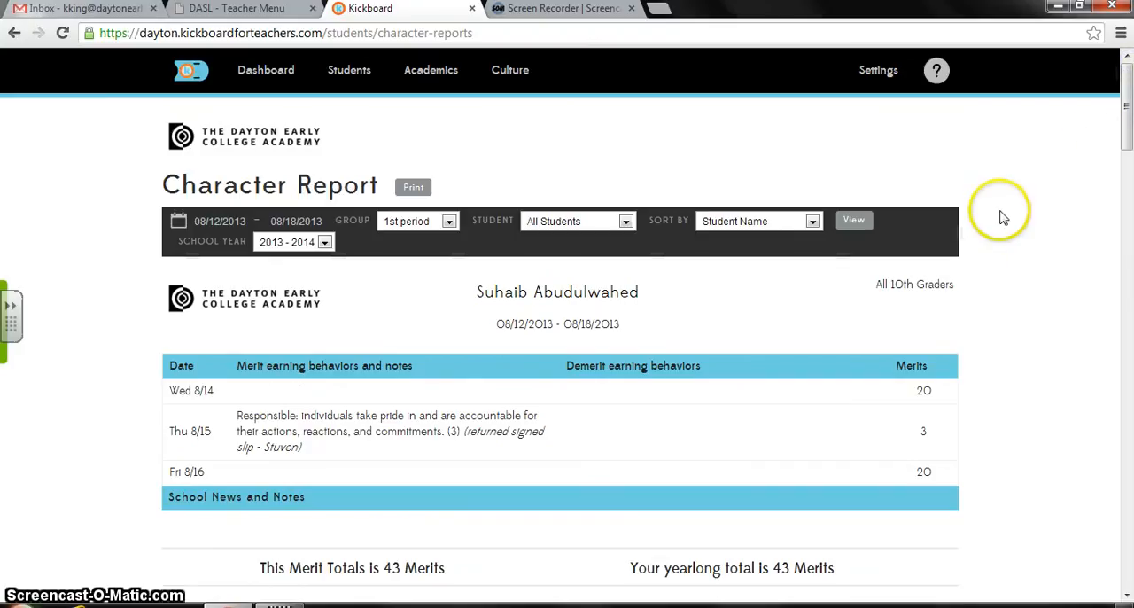
- Preview the printout of the 1st period Character Report and close the preview without printing
left_click(410, 189)
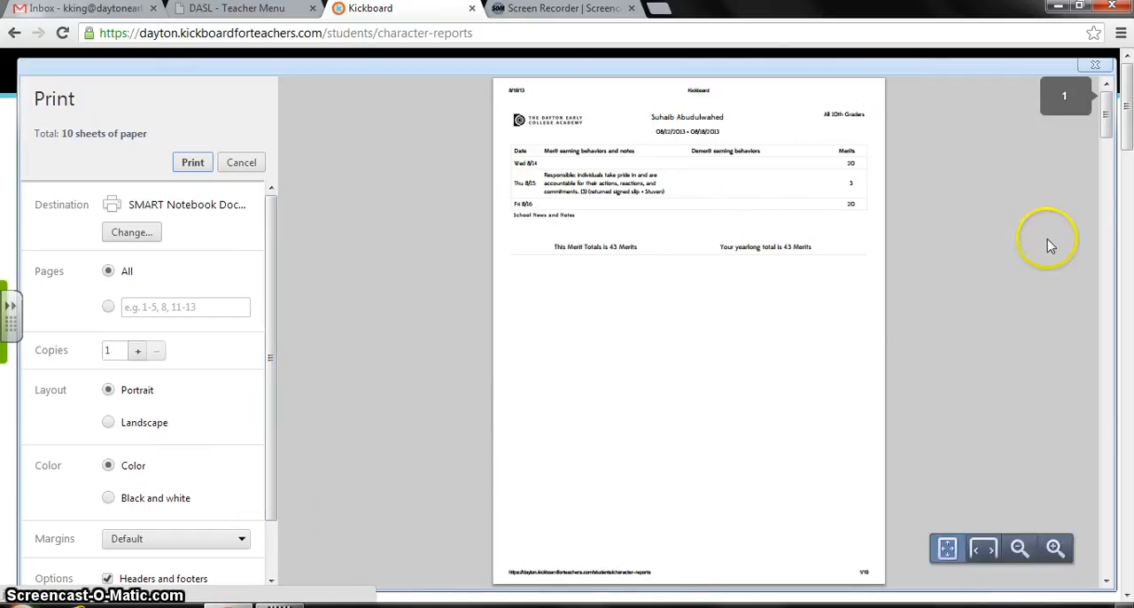
left_click(1019, 187)
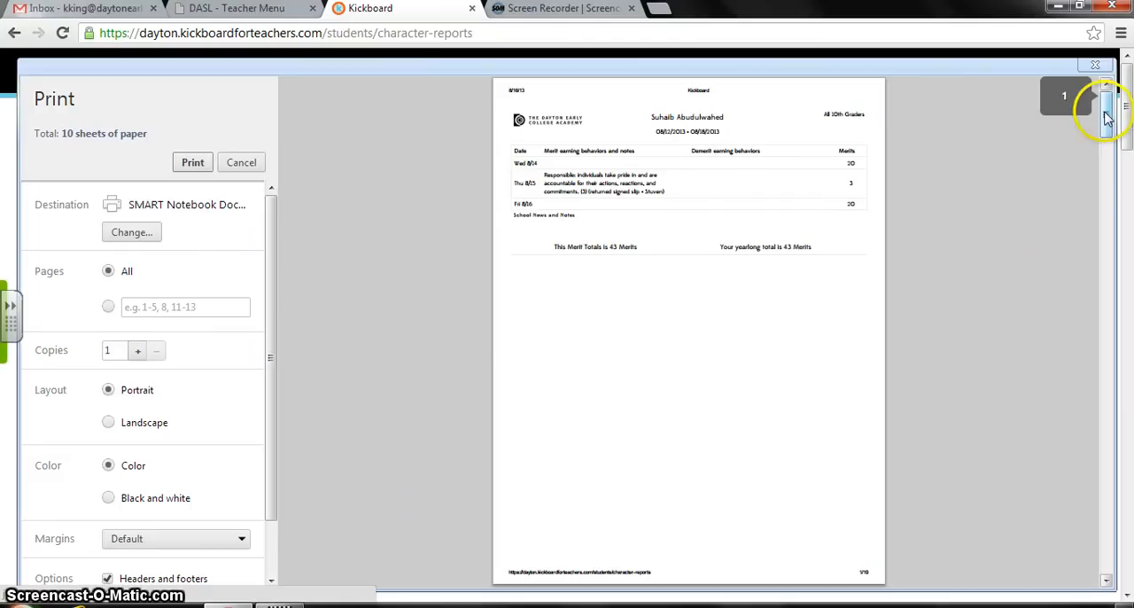
left_click_drag(1107, 117, 1129, 76)
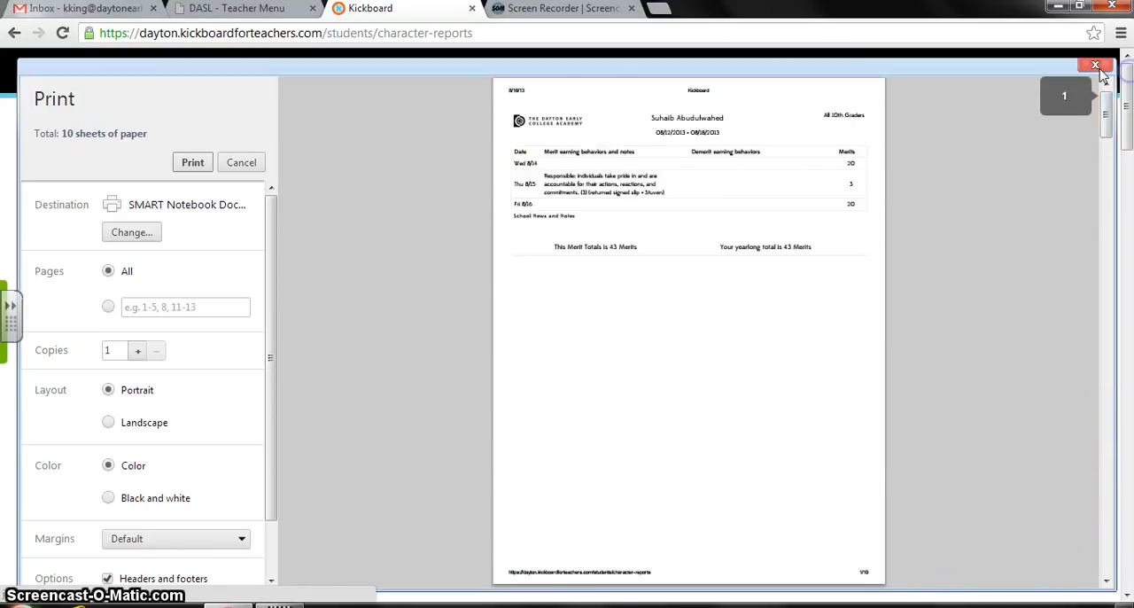
left_click(1096, 66)
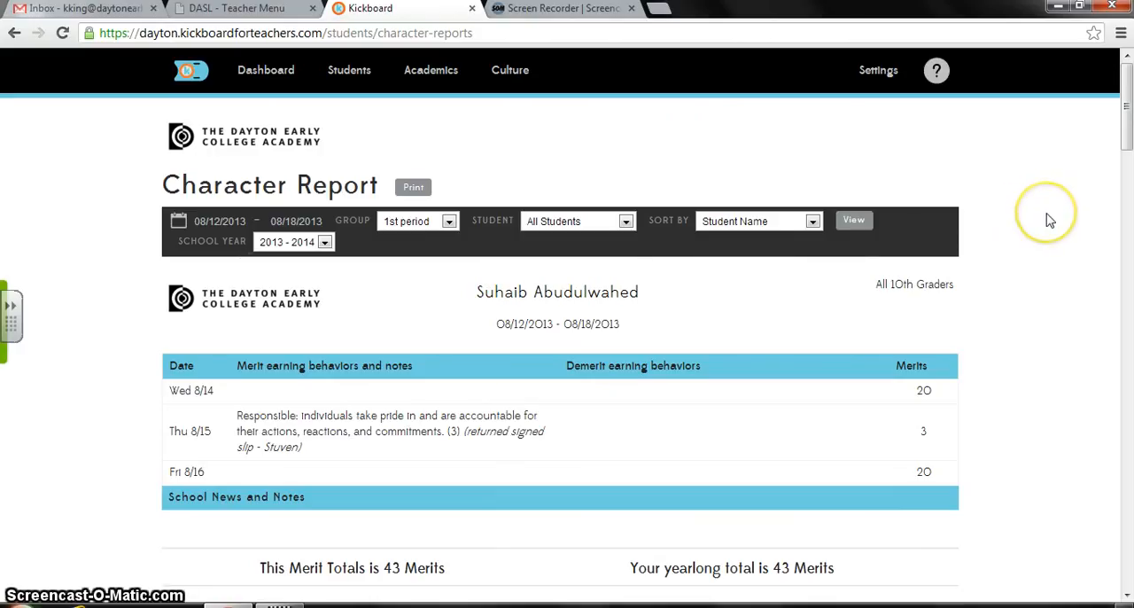
left_click(992, 178)
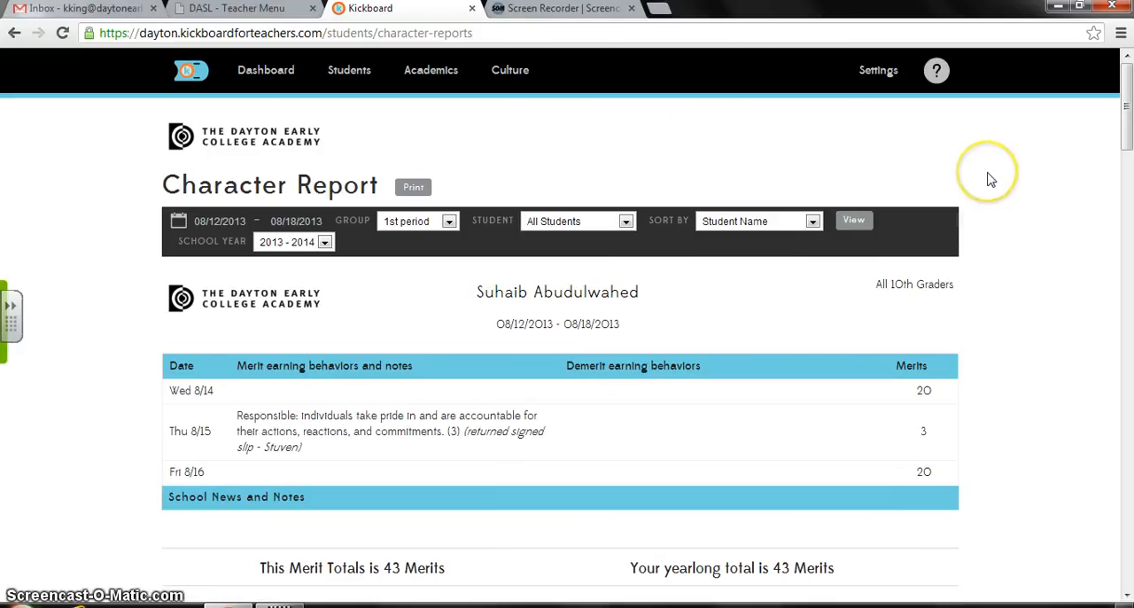